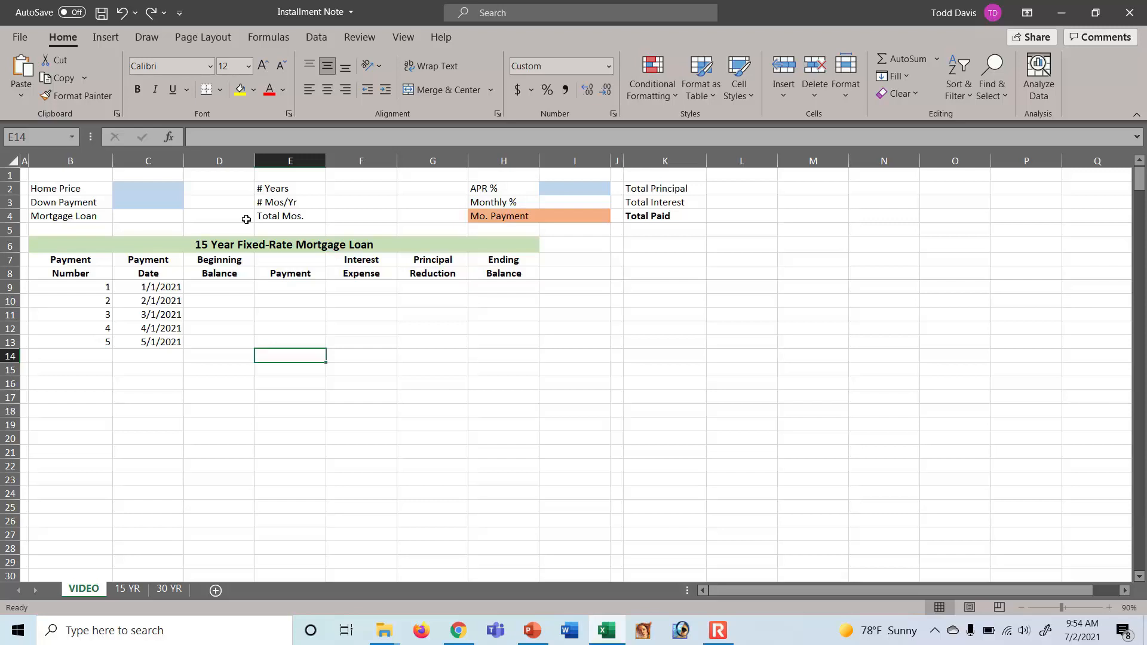
Extend the payment number and monthly payment date series in columns B and C down from the first five rows.
left_click(239, 301)
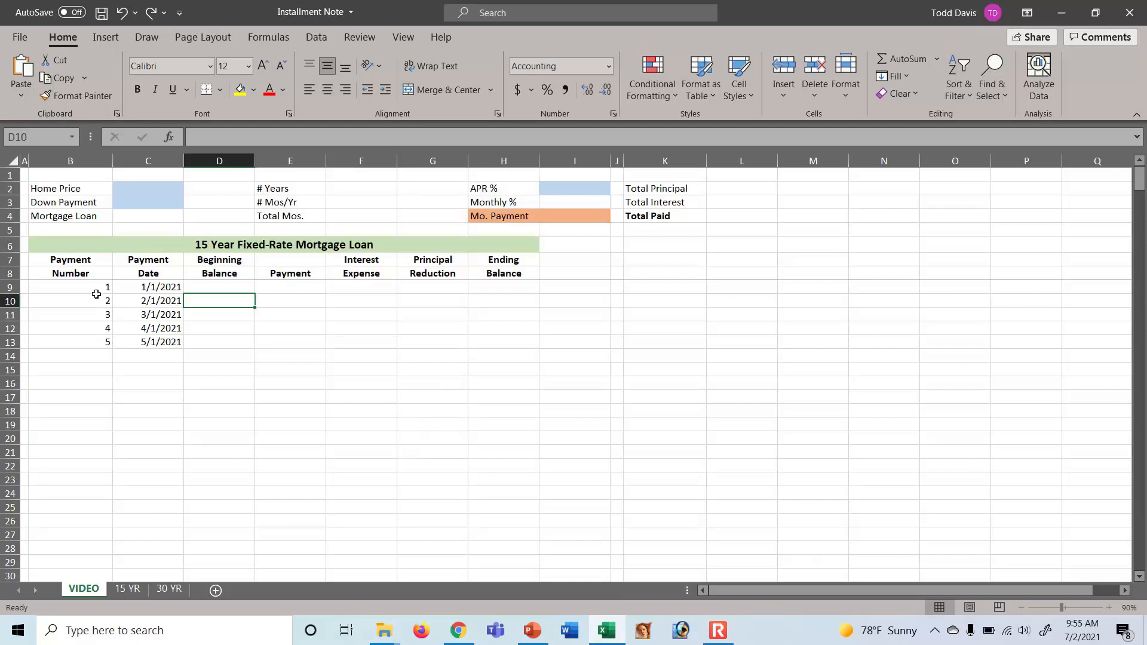
left_click_drag(93, 286, 169, 548)
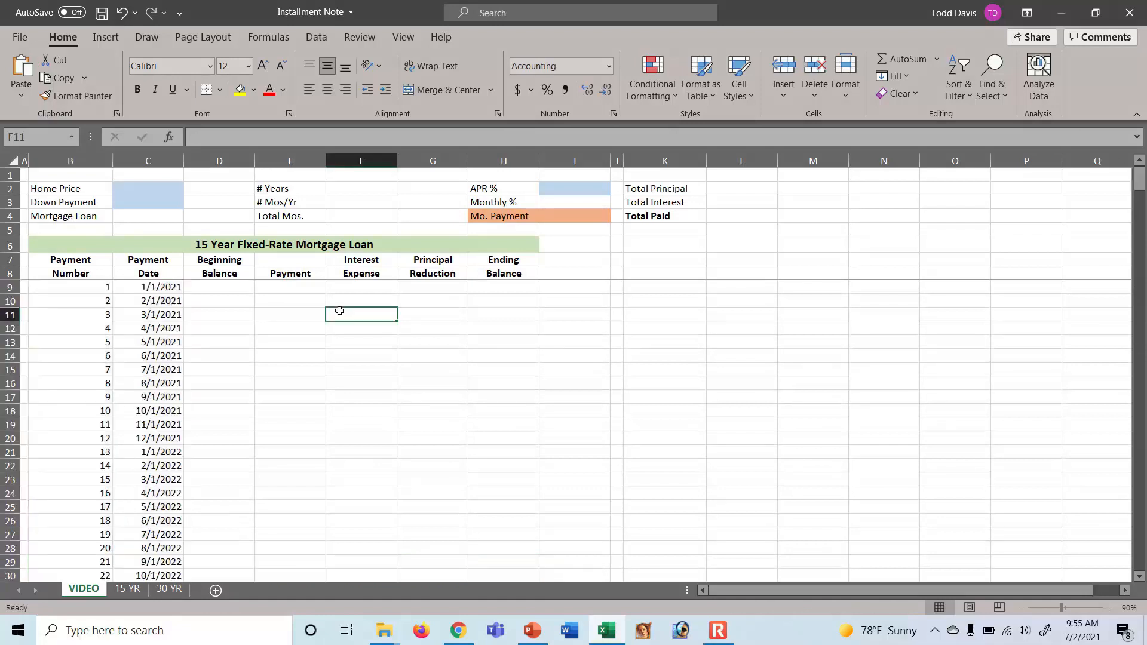
Enter a home price of 500000 in C2 and a down payment of 100000 in C3.
left_click(150, 189)
type("500000")
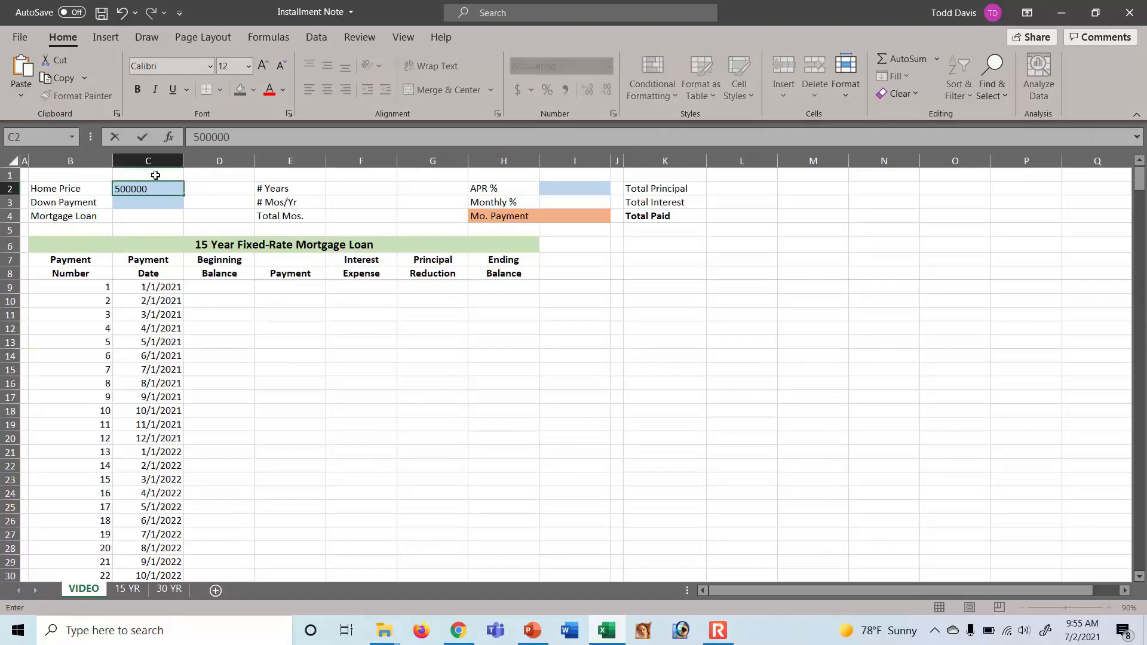
key("Return")
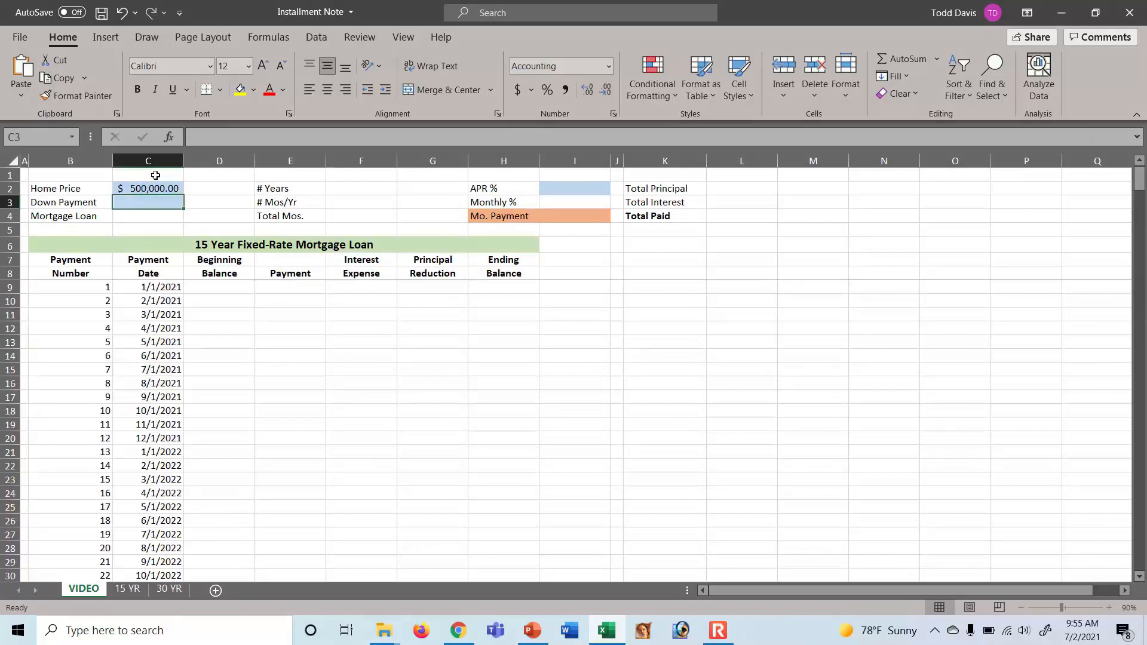
type("10")
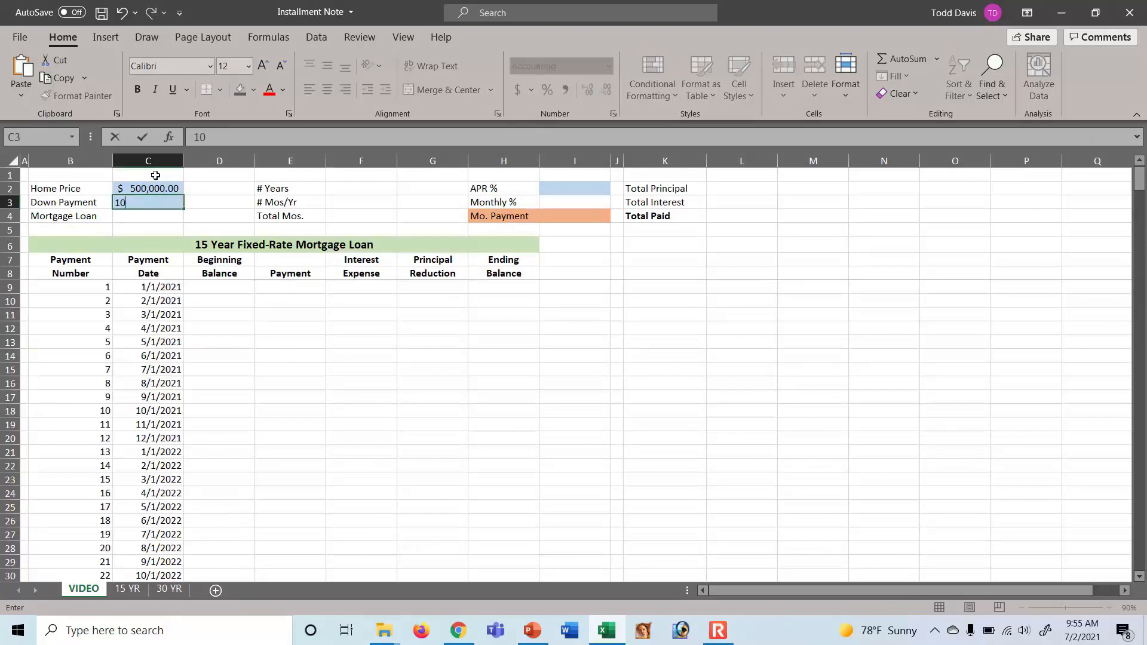
type("0000")
key("Return")
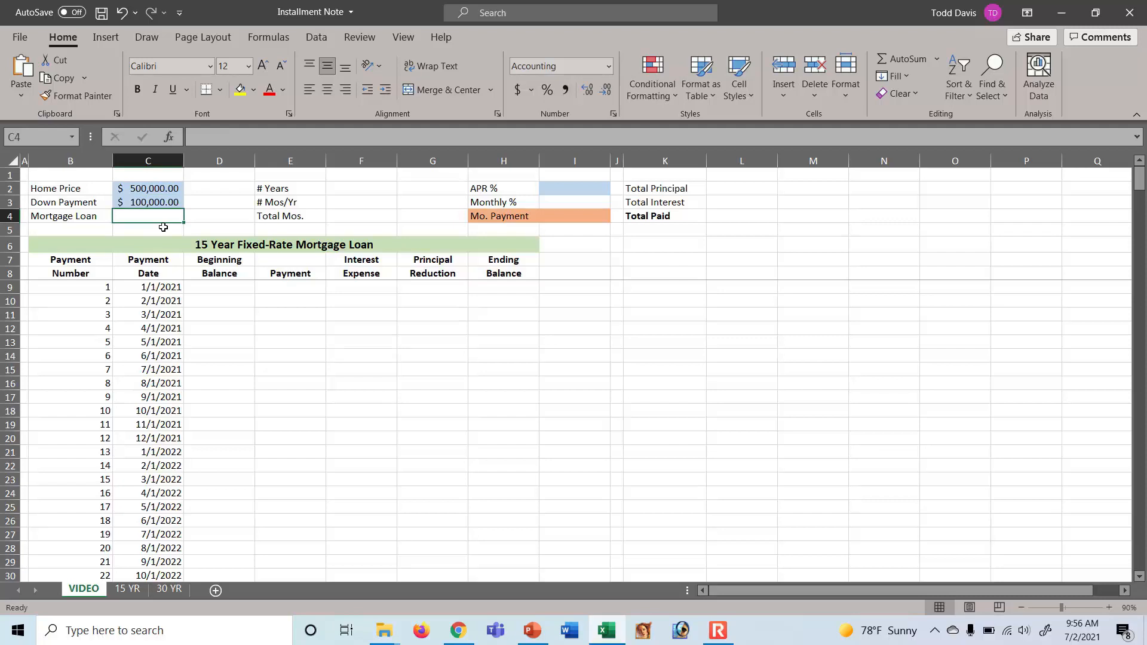
Calculate the mortgage loan in C4 as home price minus down payment with =C2-C3.
type("=")
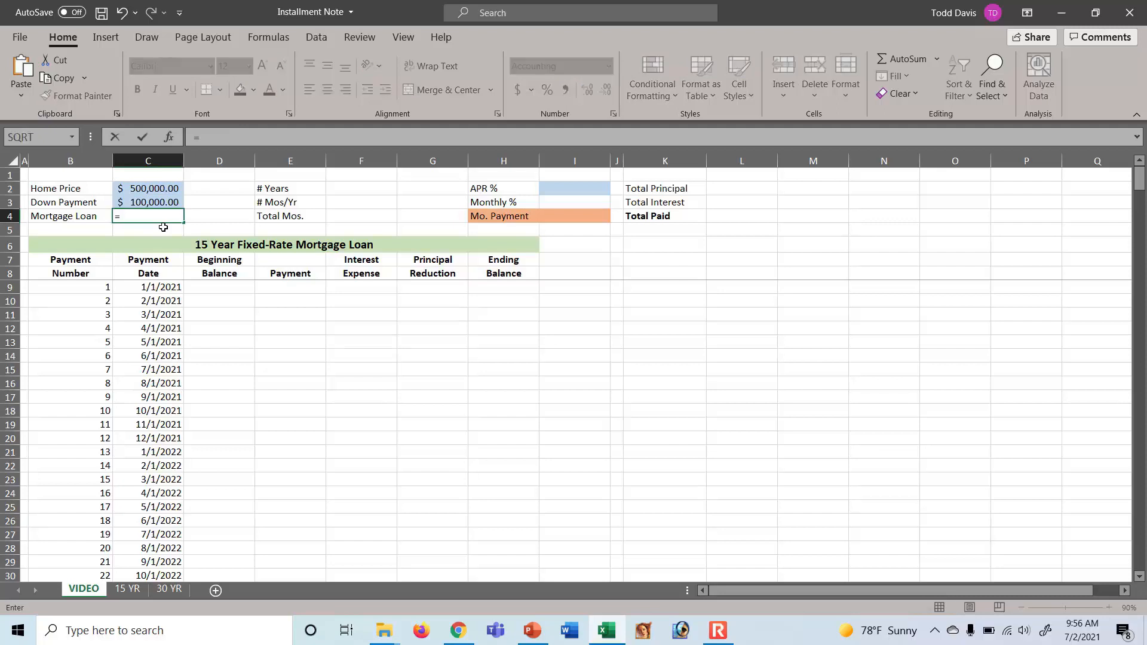
left_click(153, 188)
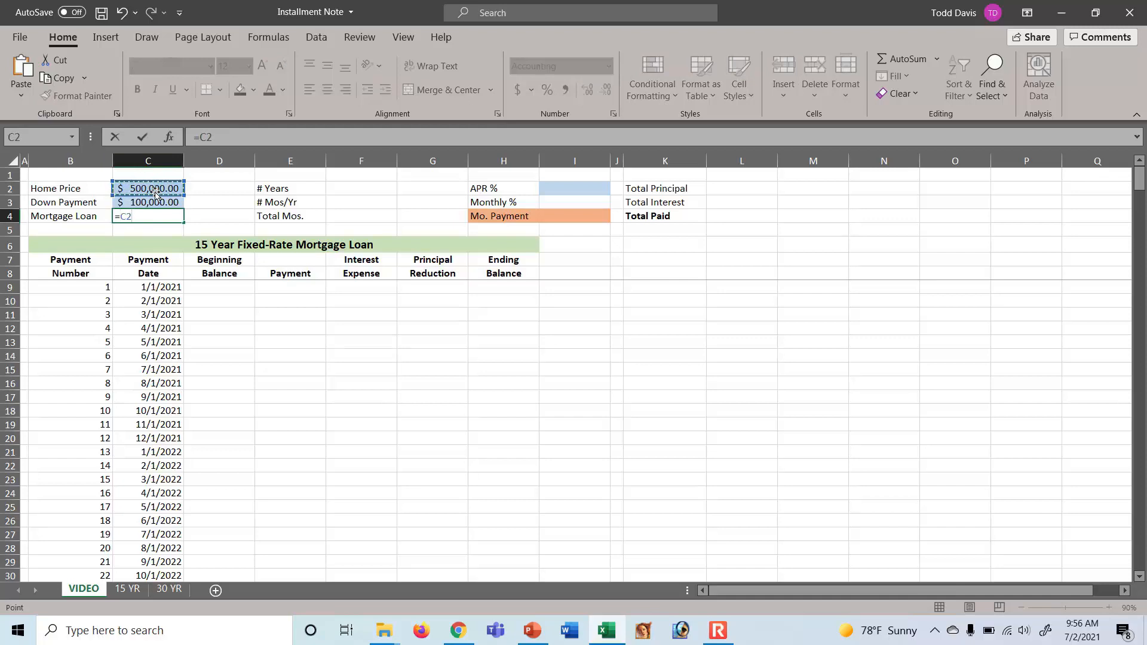
type("-")
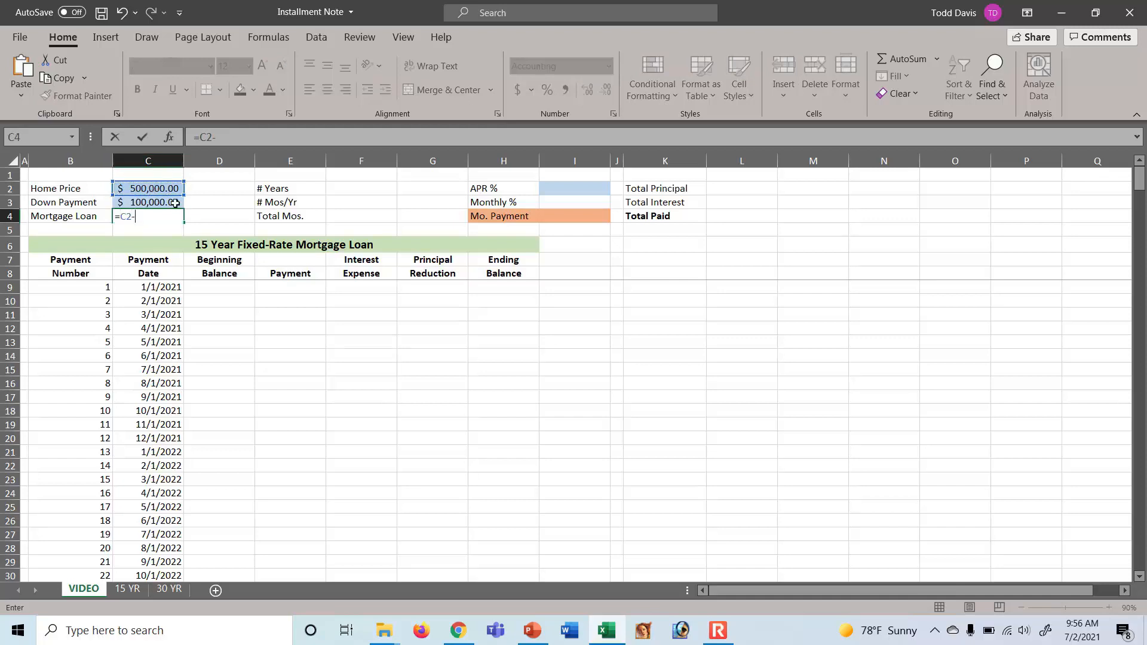
left_click(160, 204)
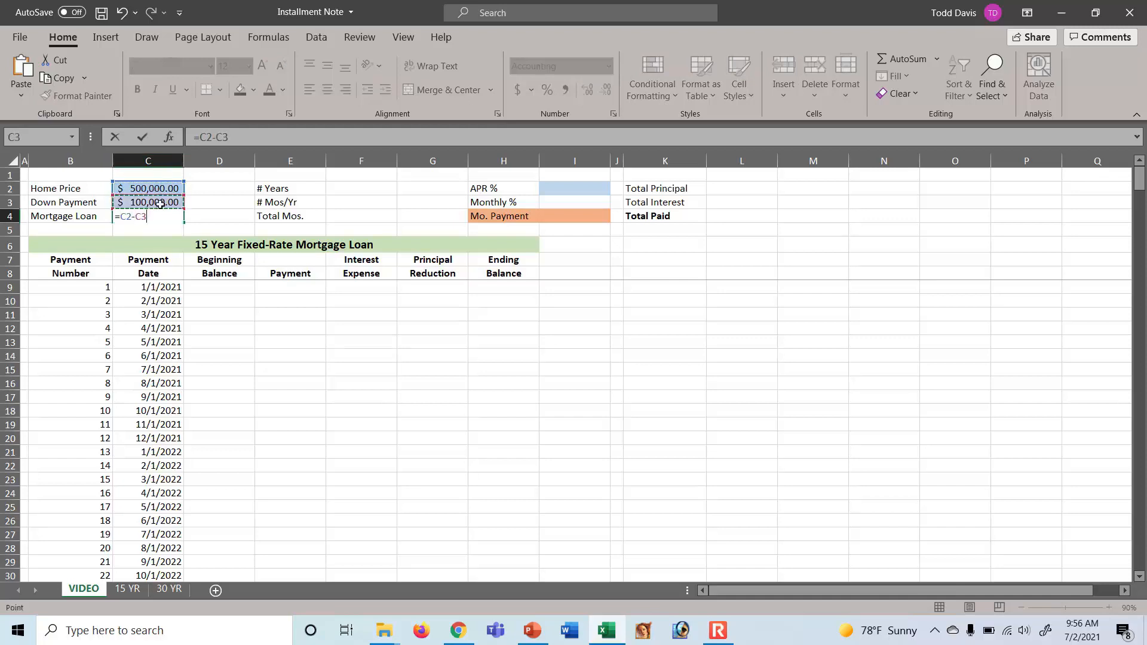
key("Return")
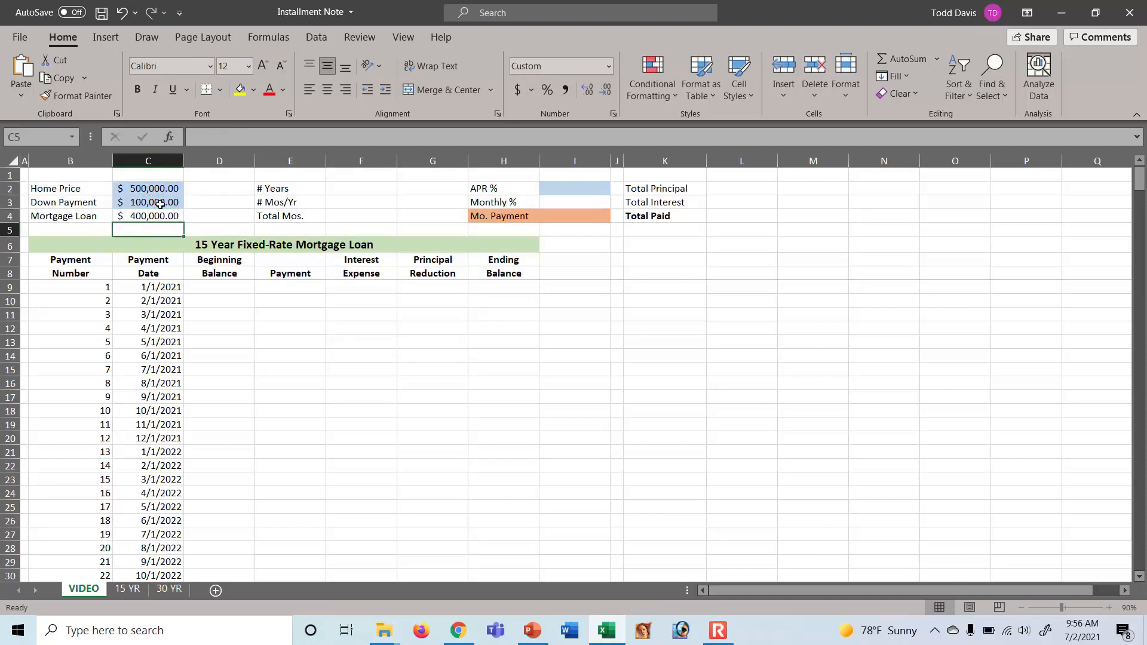
Set the number of years to 15 in F2 and the months per year to 12 in F3.
left_click(358, 186)
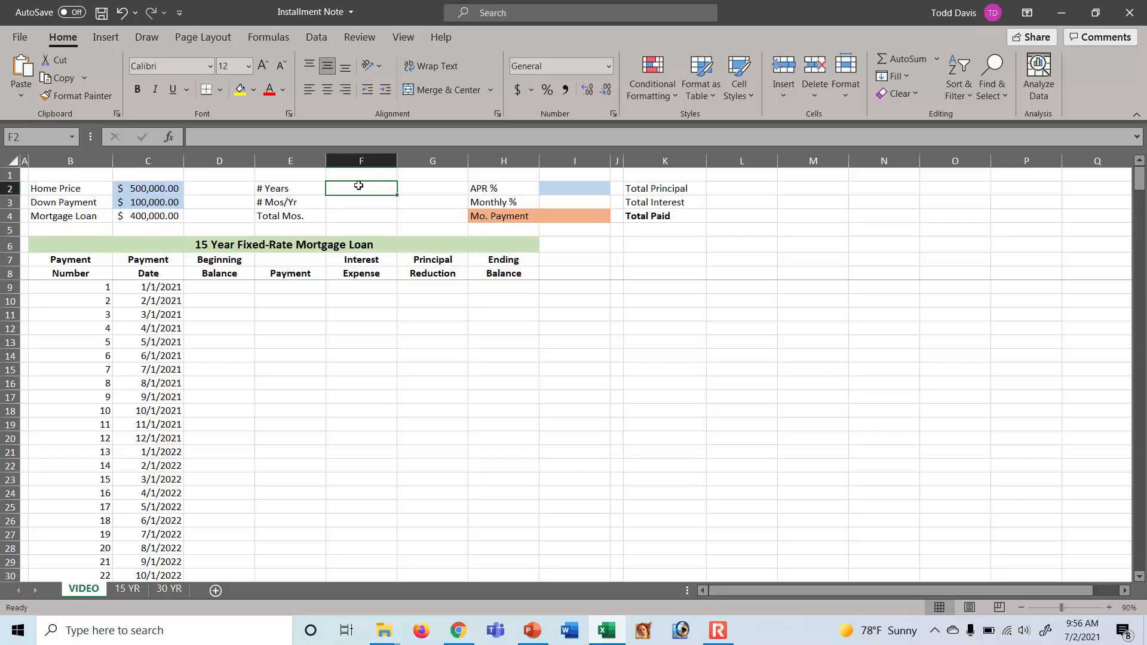
type("15")
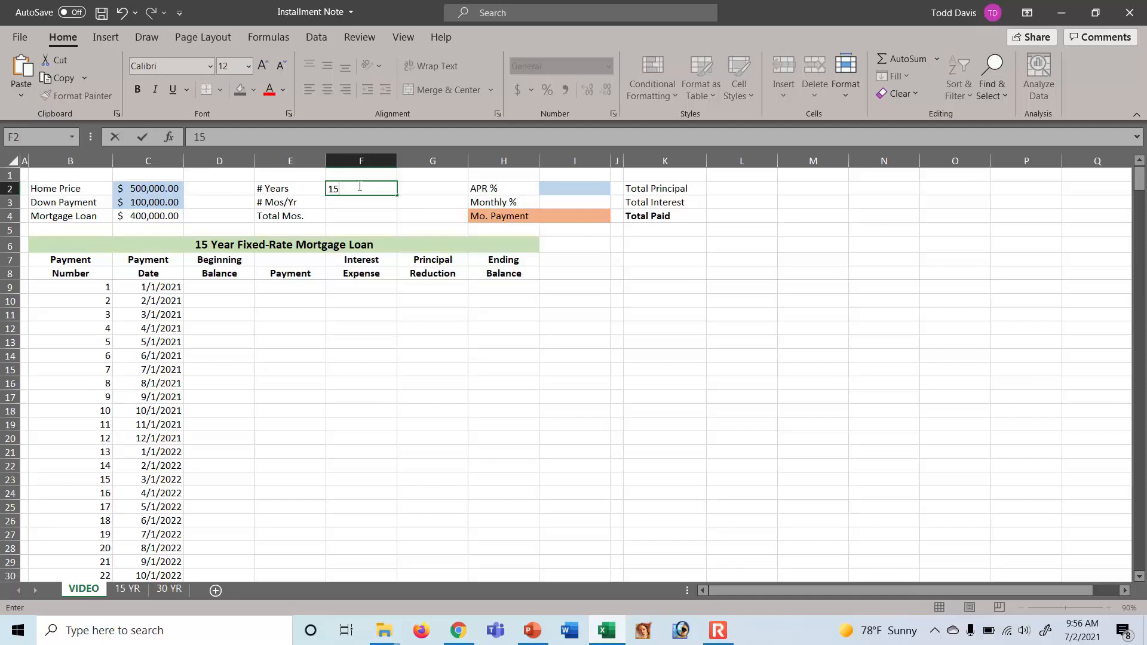
key("Return")
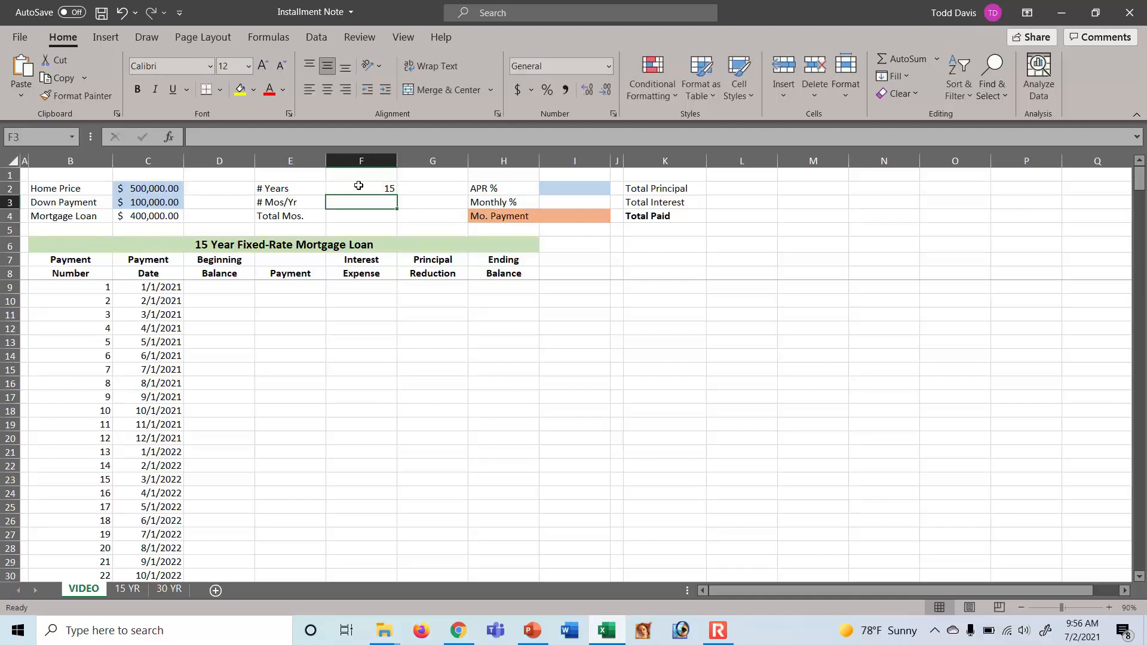
type("12")
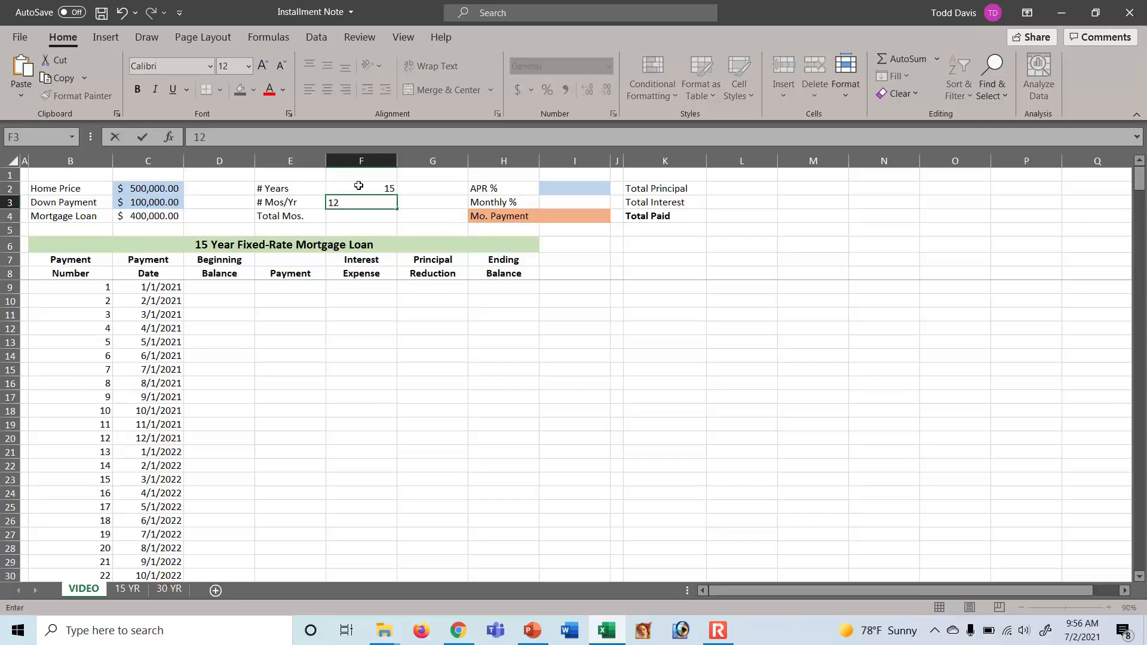
key("Return")
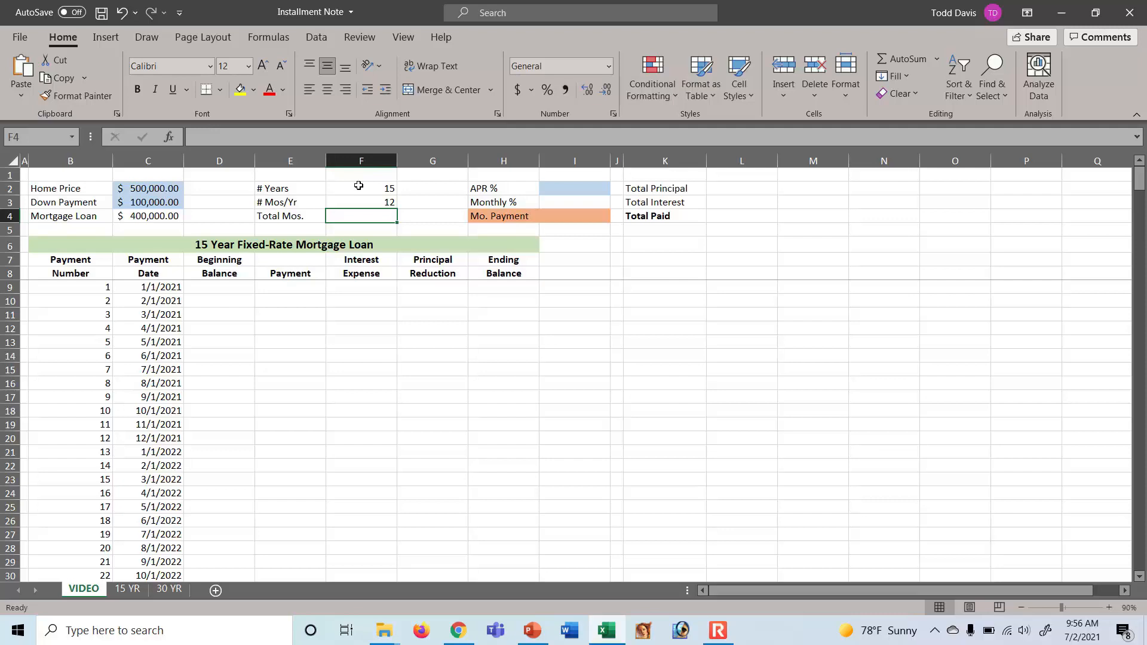
Calculate the total months in F4 as years times months per year with =F2*F3.
type("=")
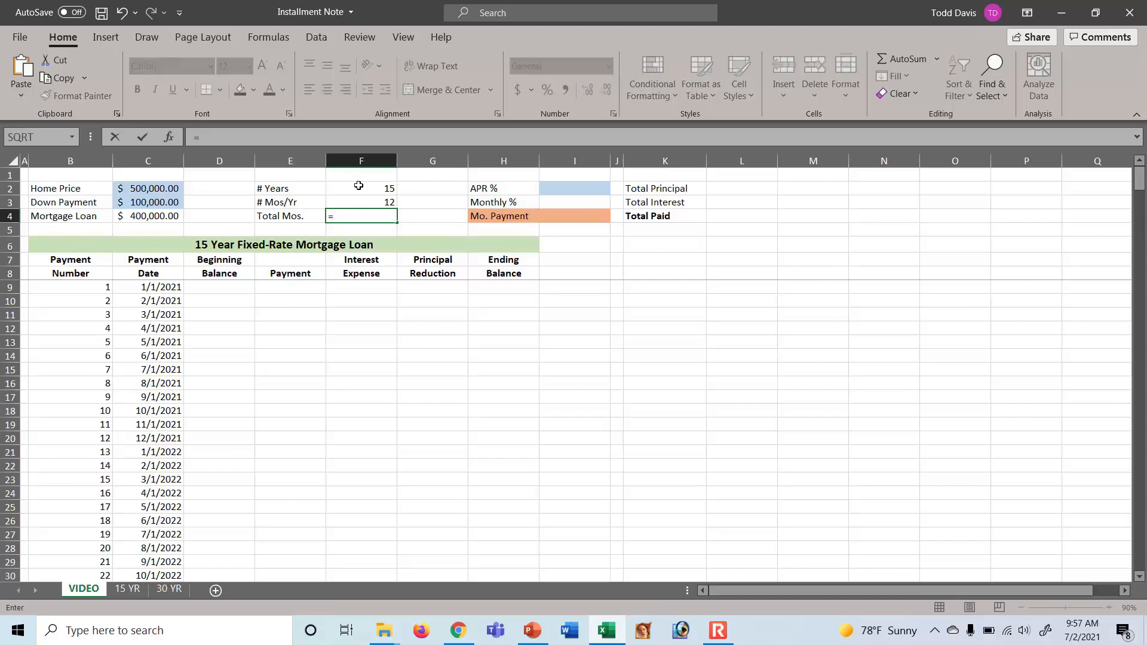
left_click(365, 188)
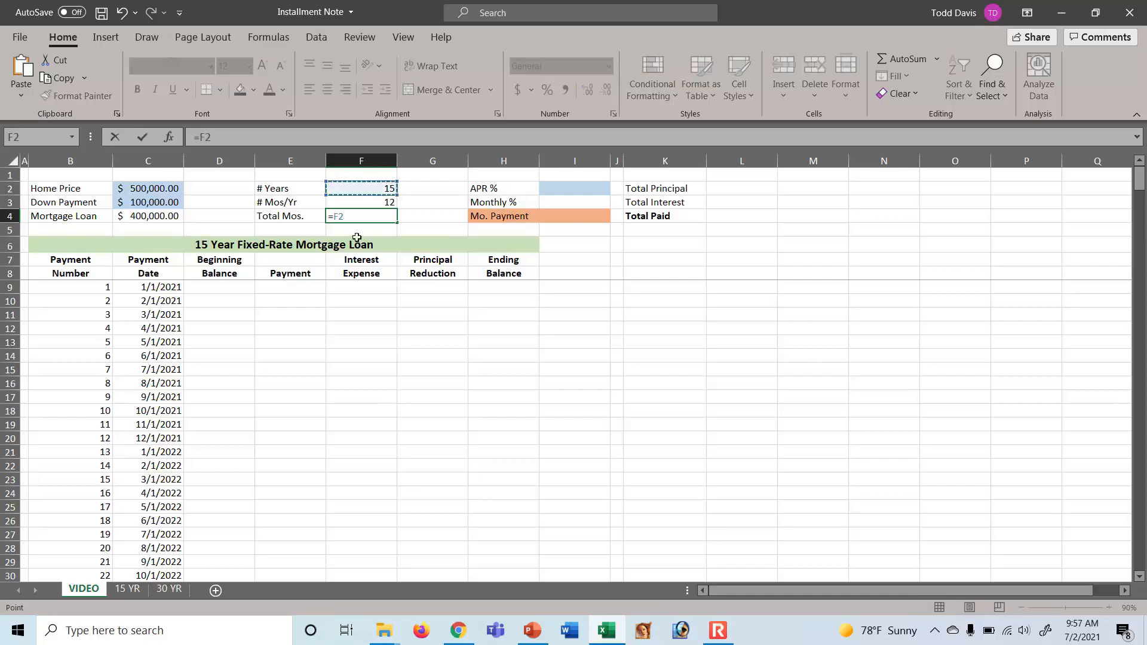
type("*")
left_click(374, 205)
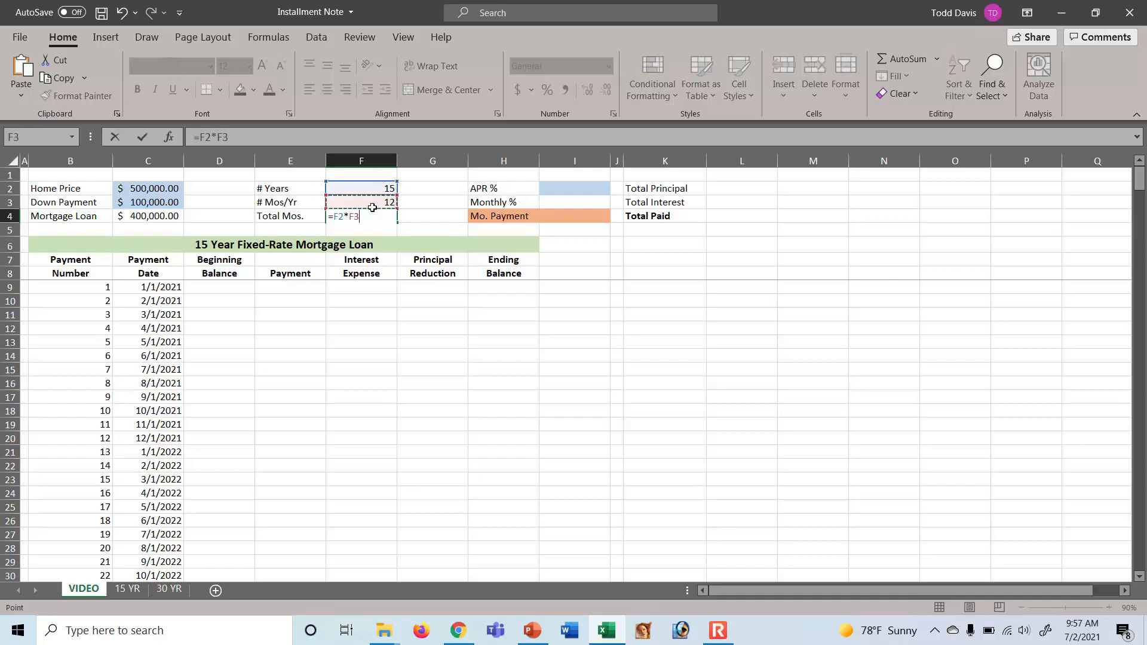
key("Return")
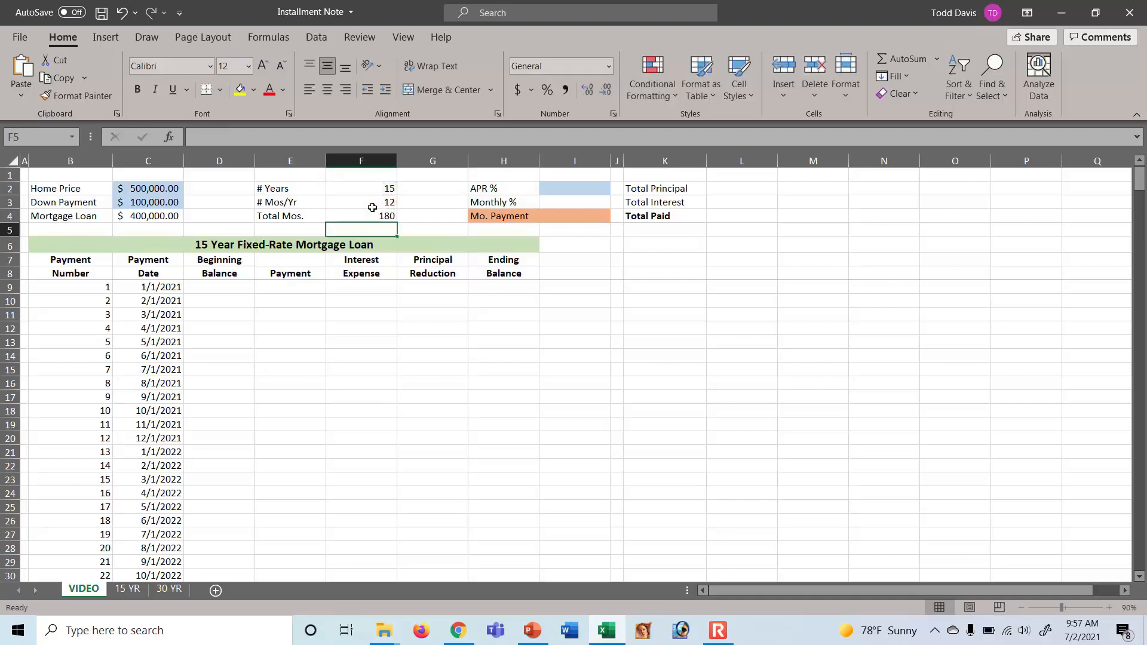
Enter an annual percentage rate of .05 in the APR cell I2.
left_click(557, 192)
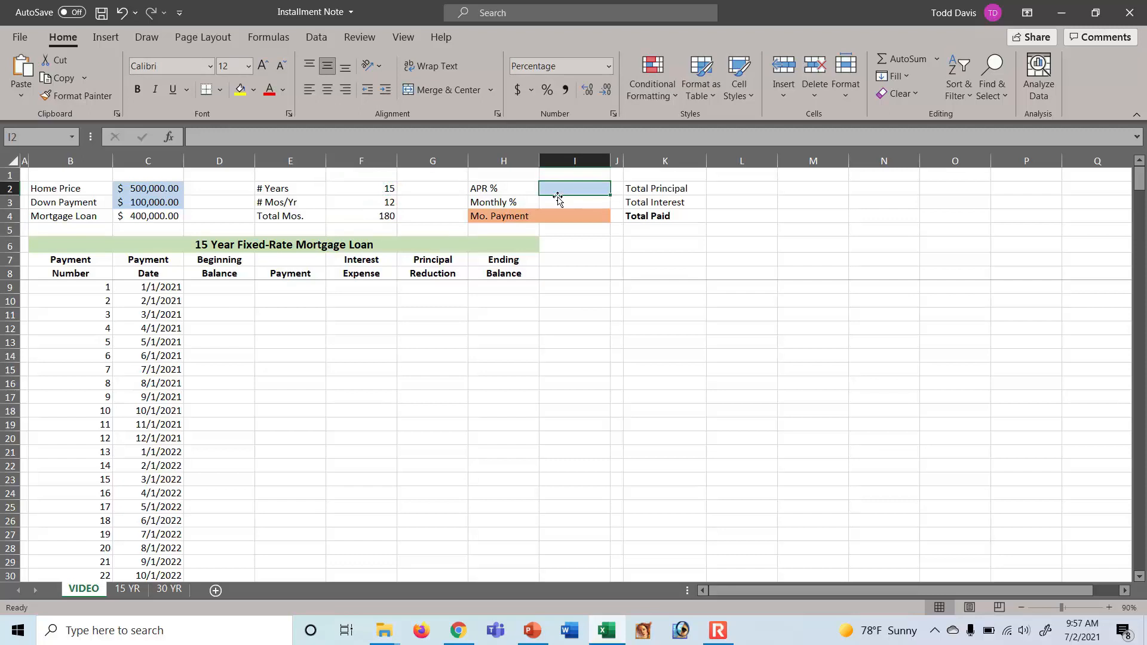
type(".05")
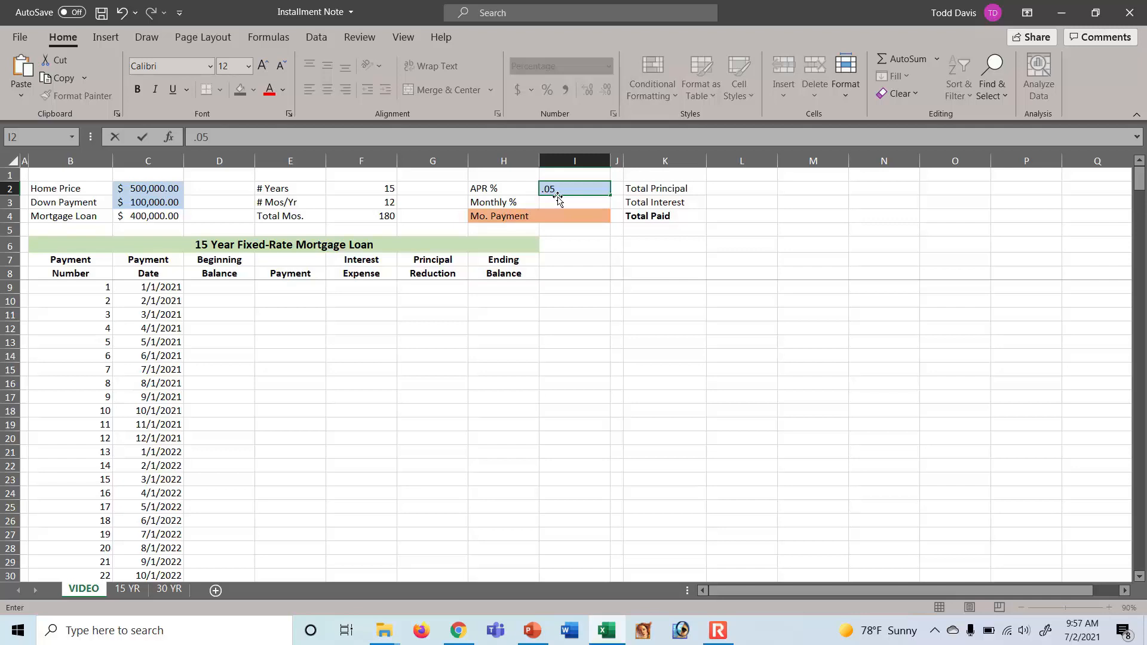
key("Return")
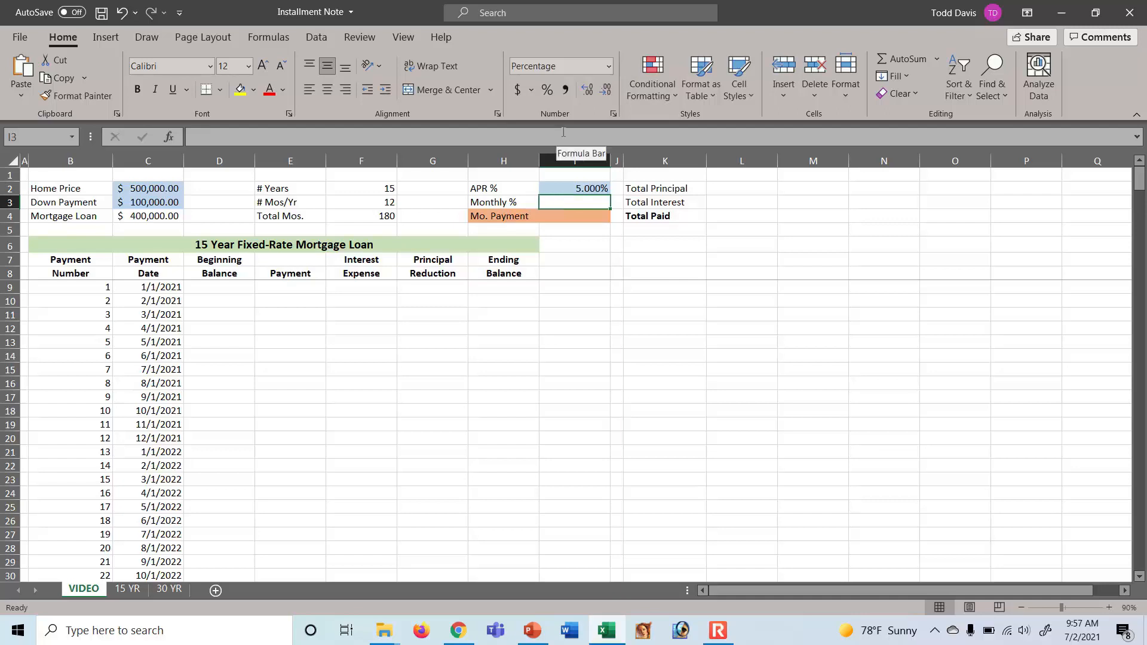
Calculate the monthly rate in I3 by dividing the APR by the months per year with =I2/F3.
type("=")
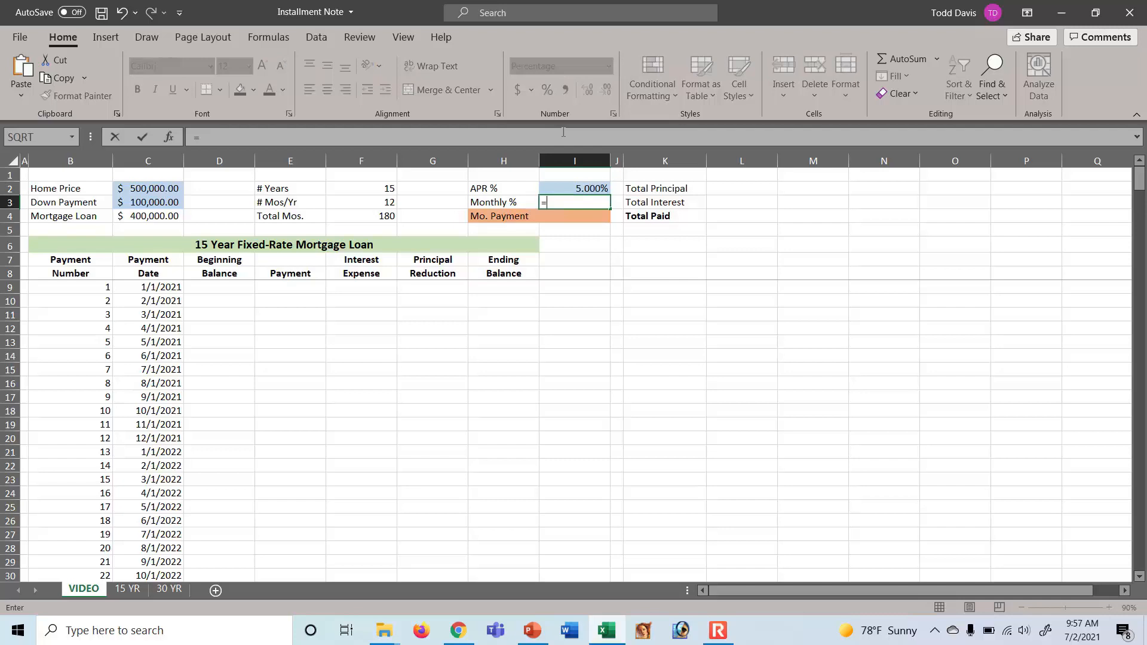
left_click(583, 188)
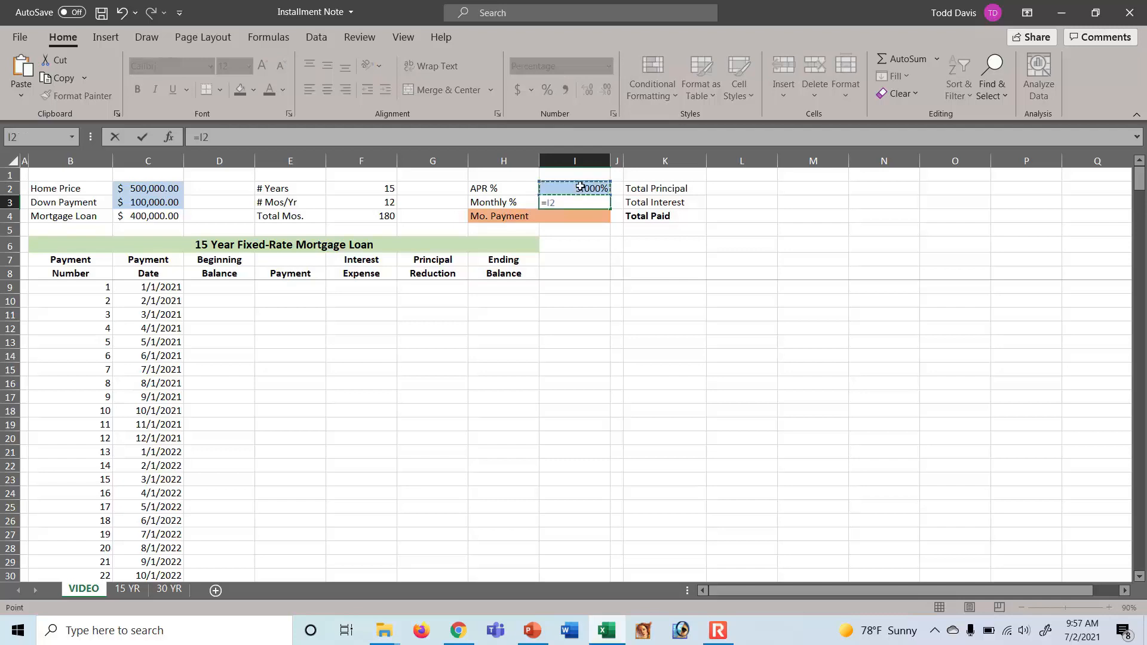
type("/")
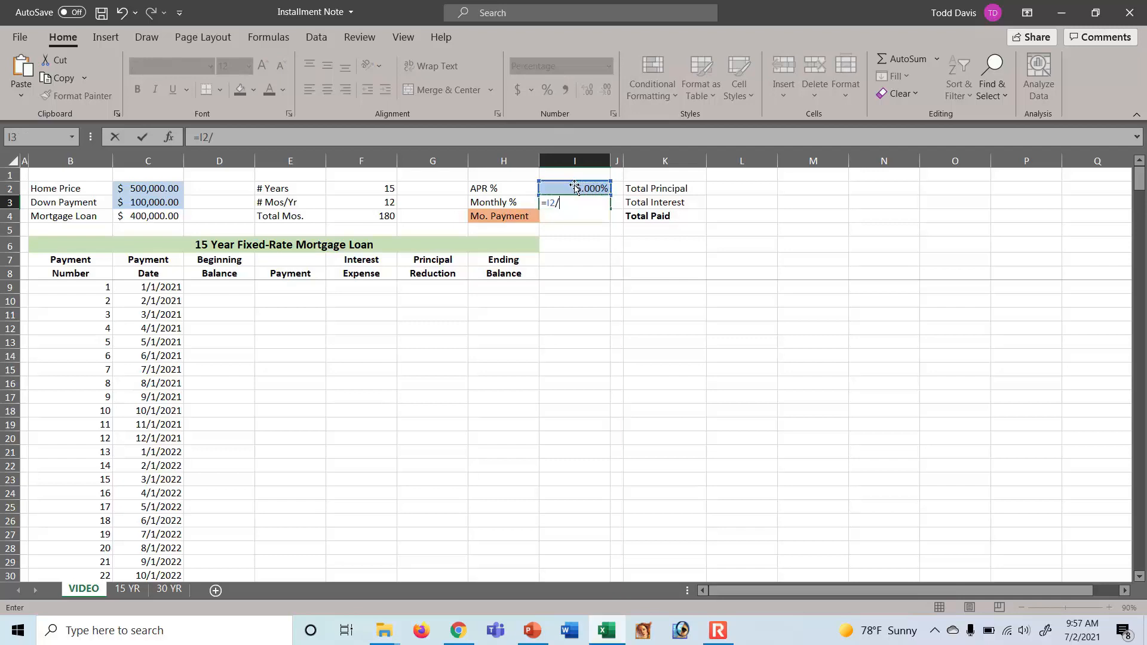
left_click(383, 205)
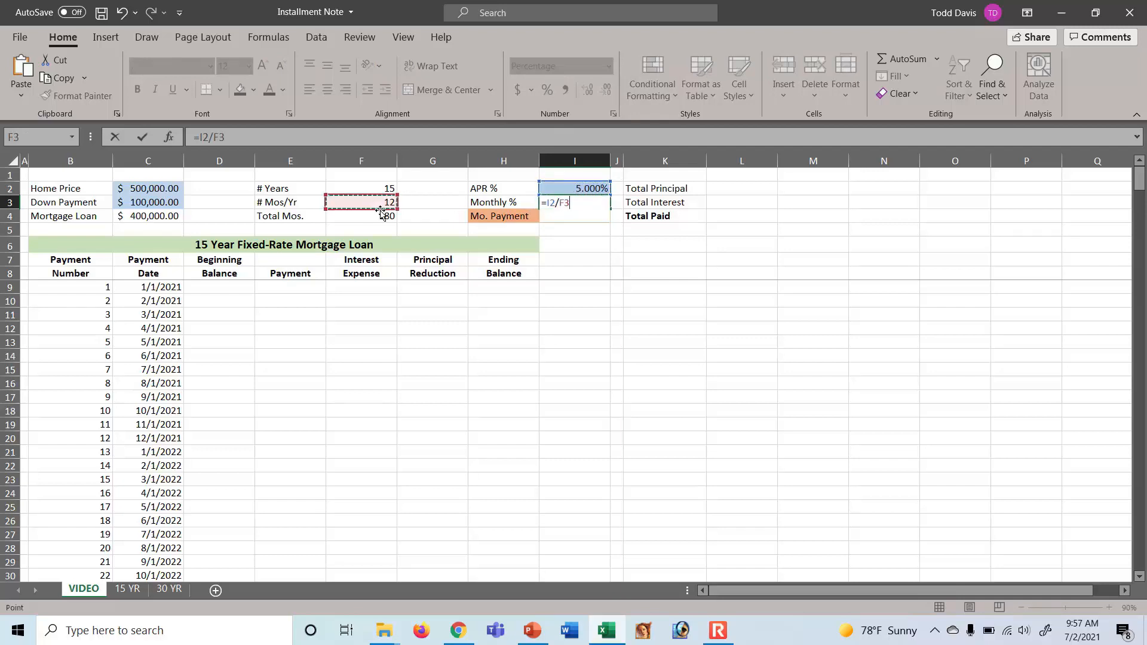
key("Return")
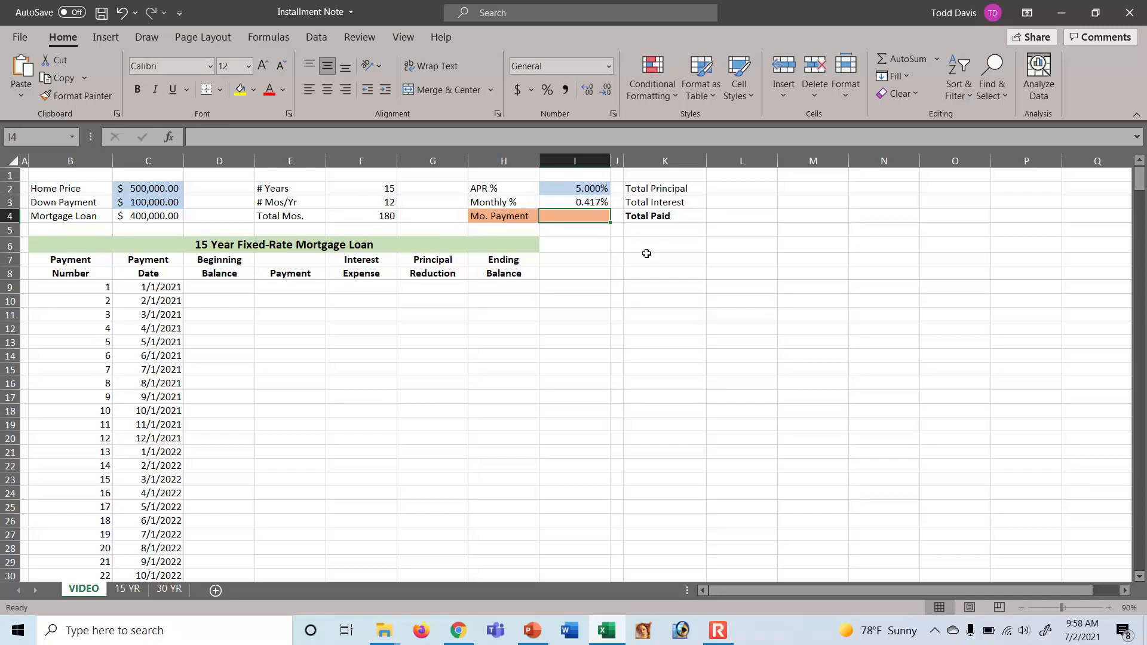
Calculate the monthly payment in I4 from the monthly rate, total months and mortgage loan with =-PMT(I3,F4,C4).
type("=")
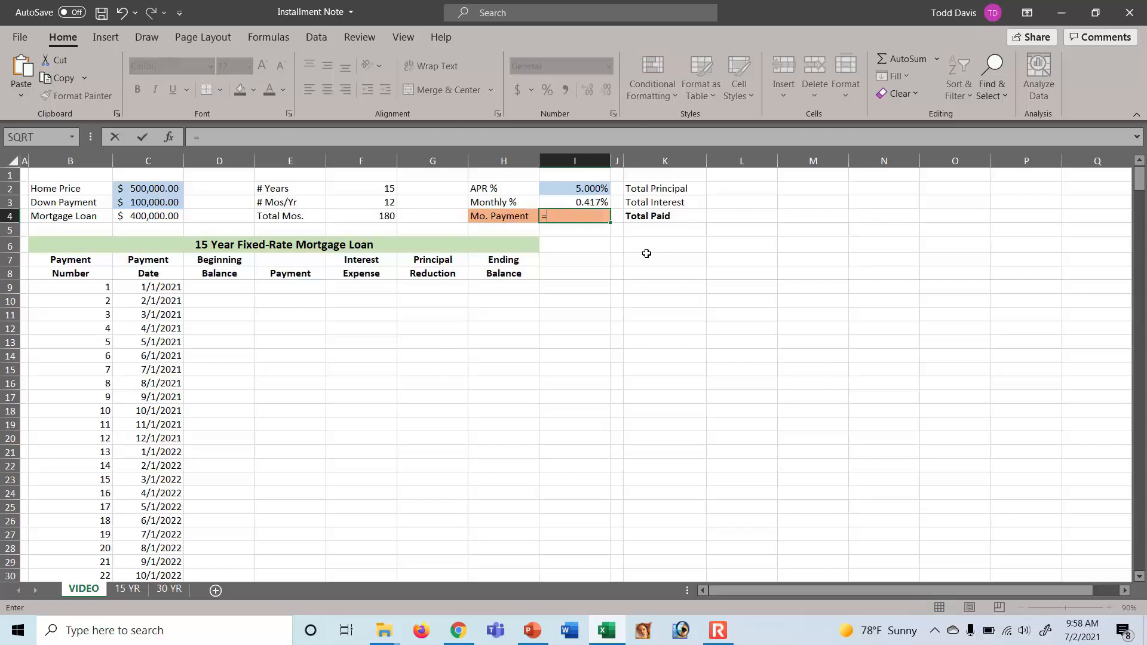
type("-pmt")
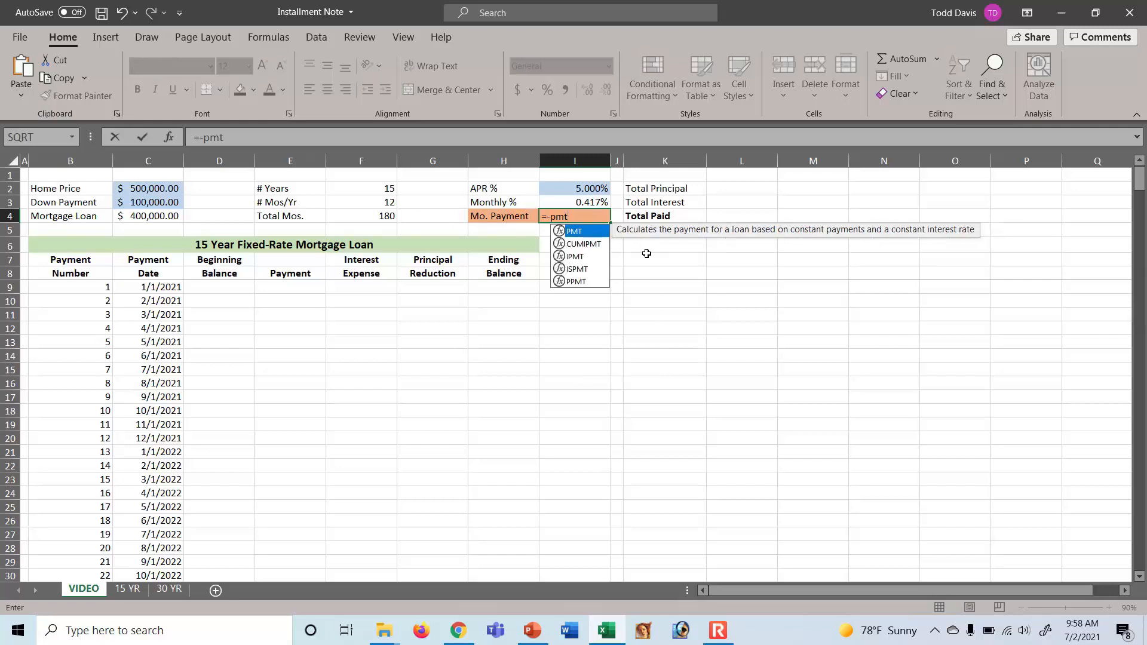
key("Tab")
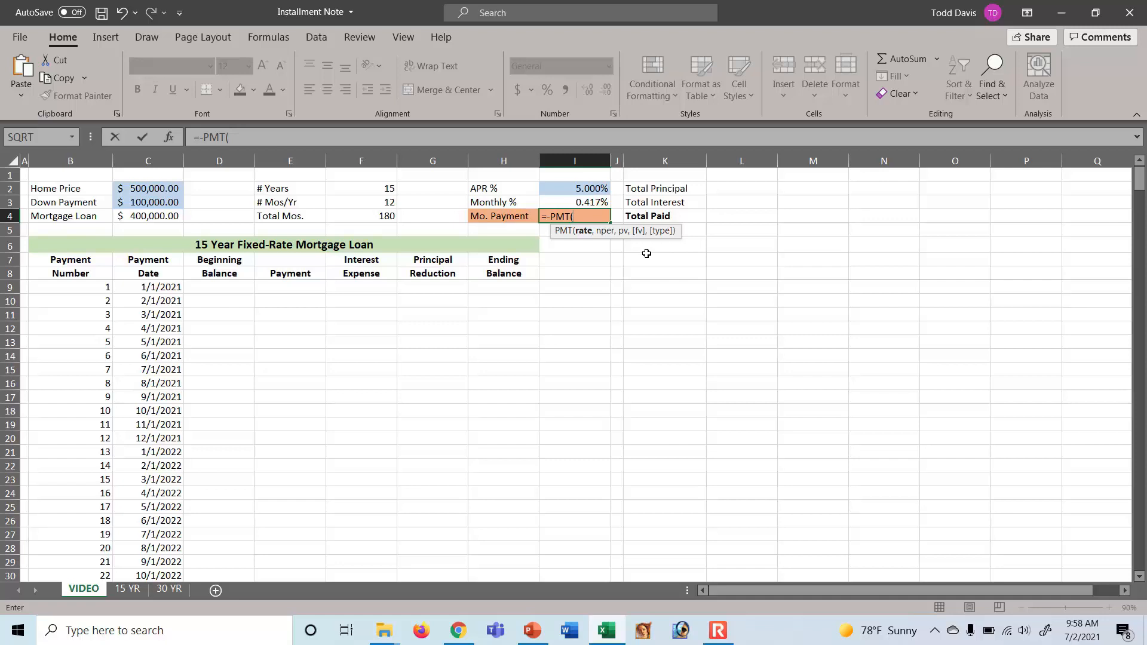
left_click(589, 202)
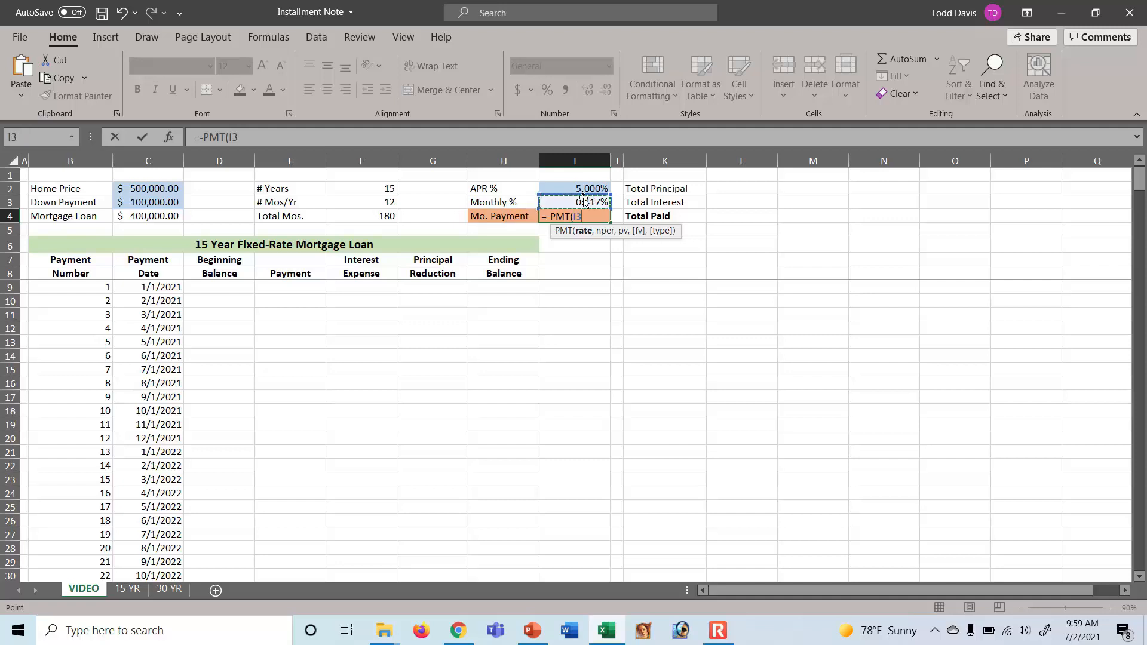
type(",")
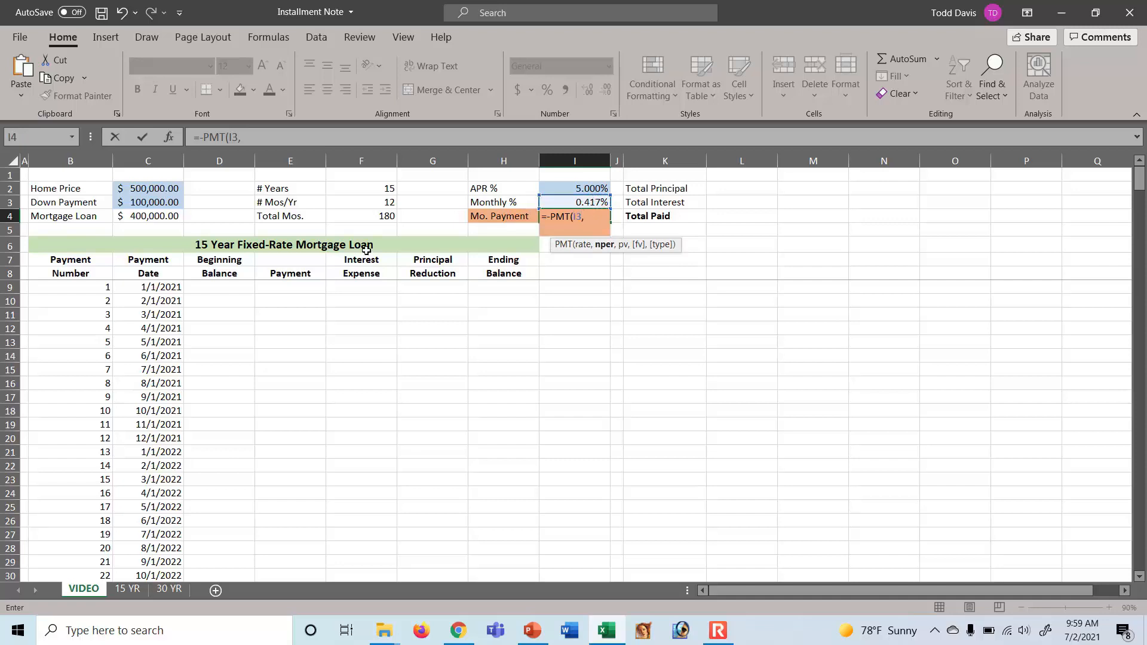
left_click(381, 216)
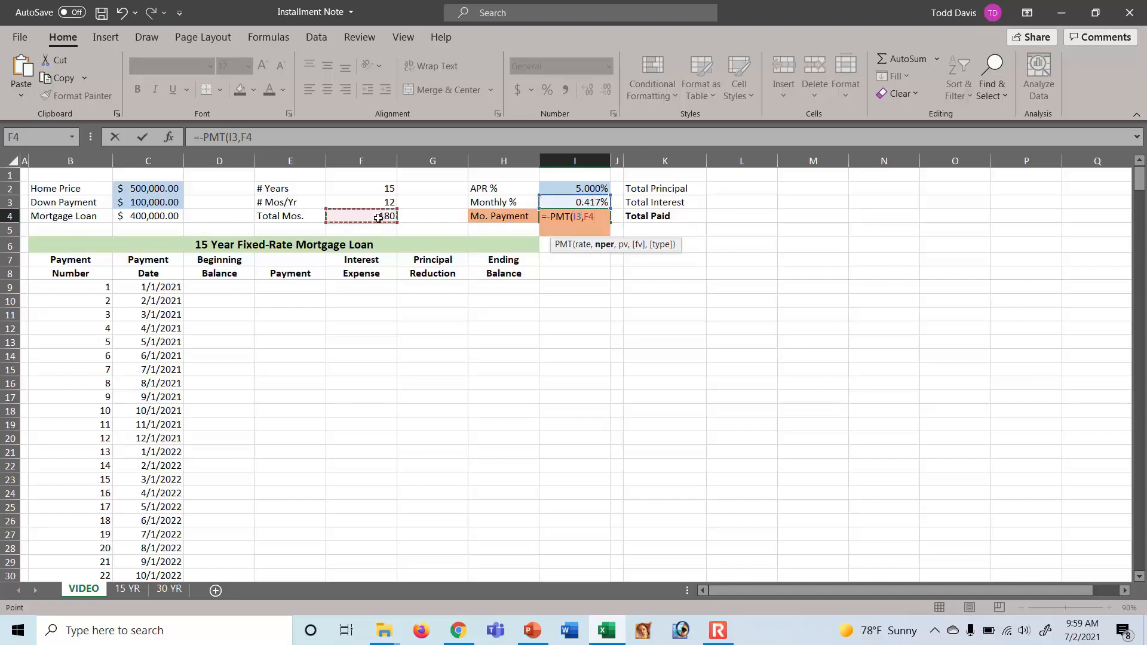
type(",")
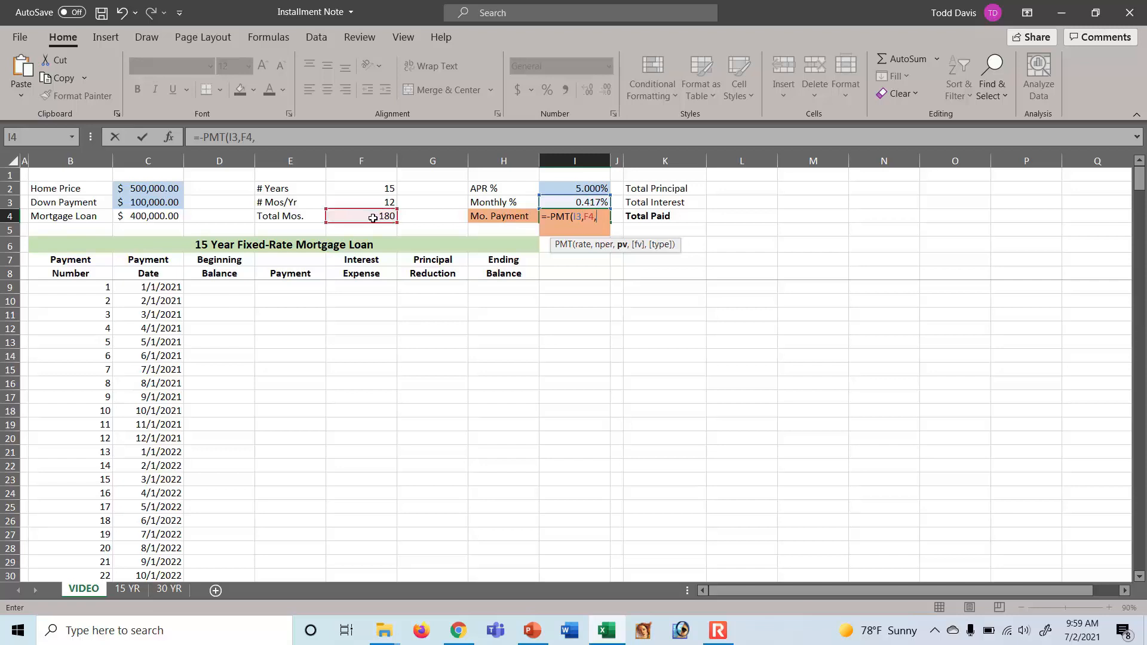
left_click(148, 215)
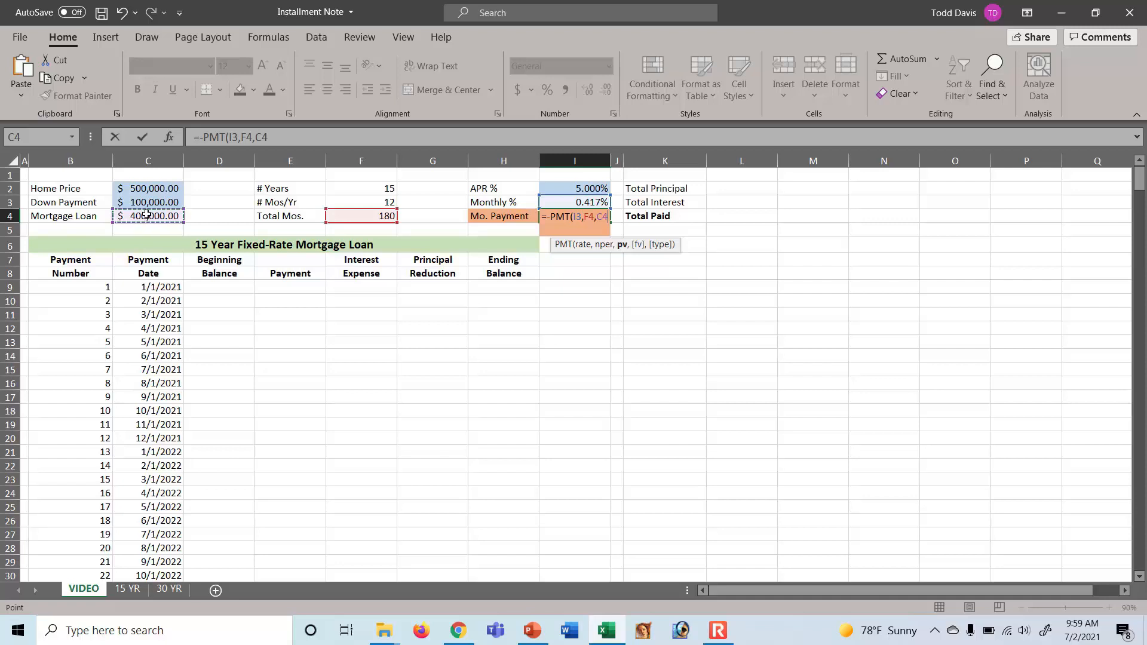
type(")")
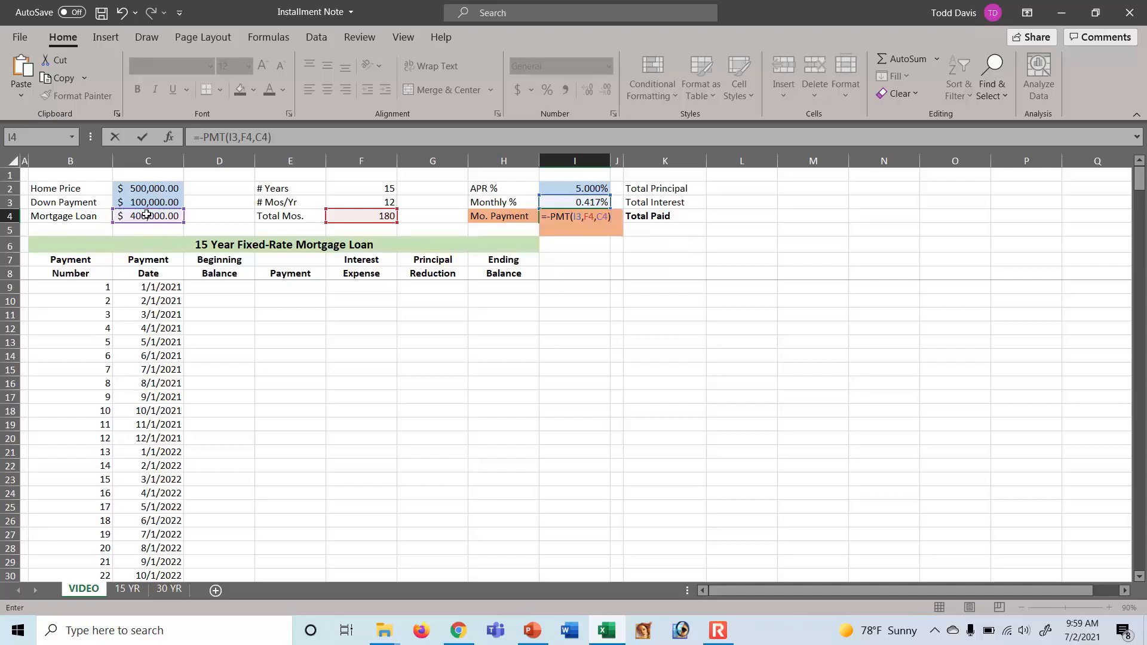
key("Return")
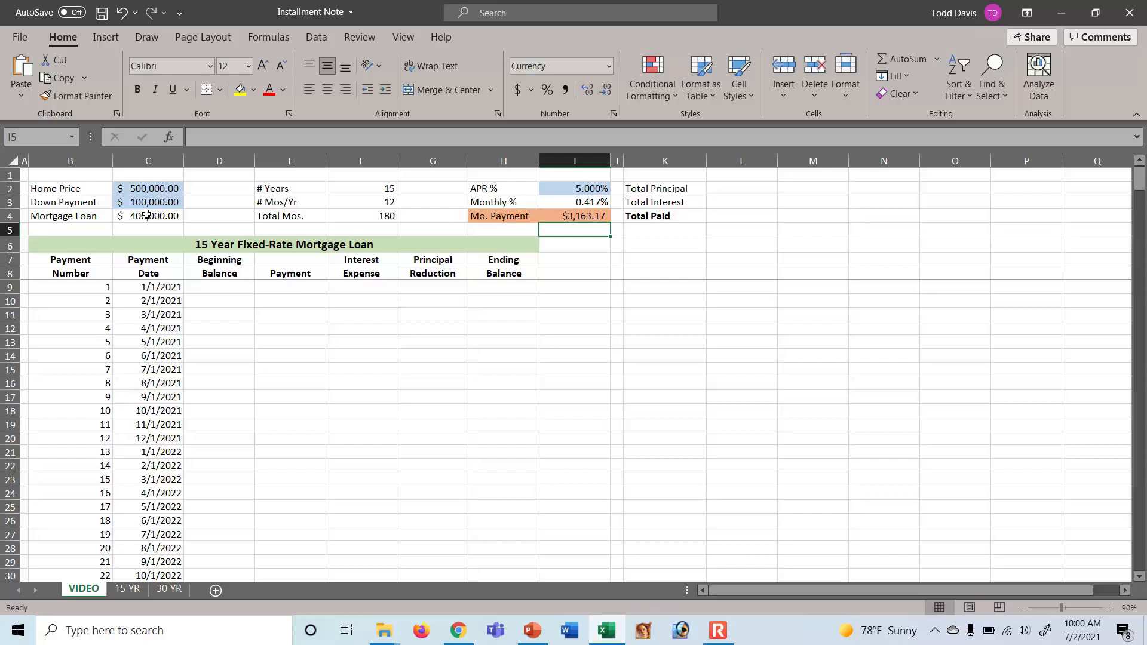
left_click(590, 216)
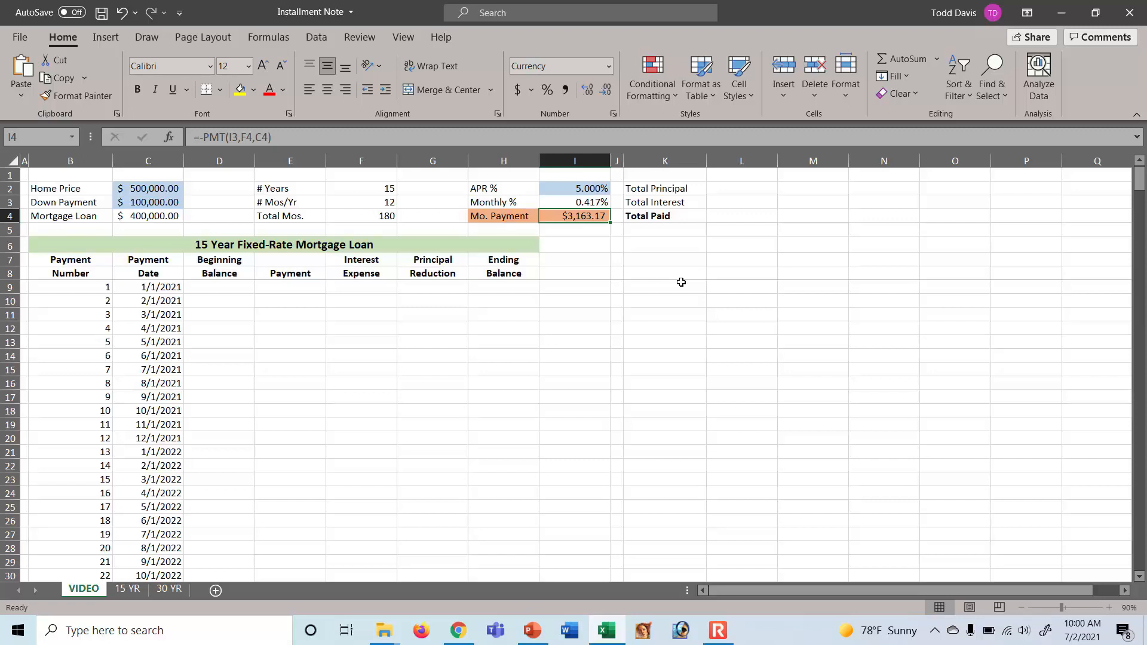
left_click_drag(741, 188, 734, 216)
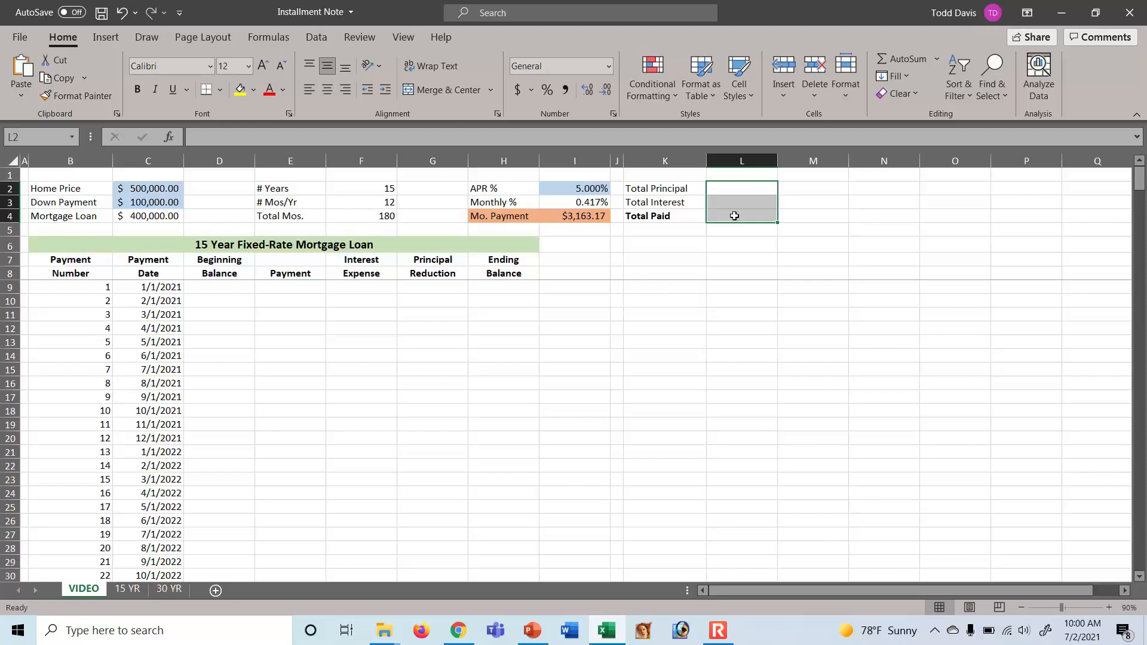
Link the first payment's beginning balance in D9 to the mortgage loan amount with =C4.
left_click(214, 287)
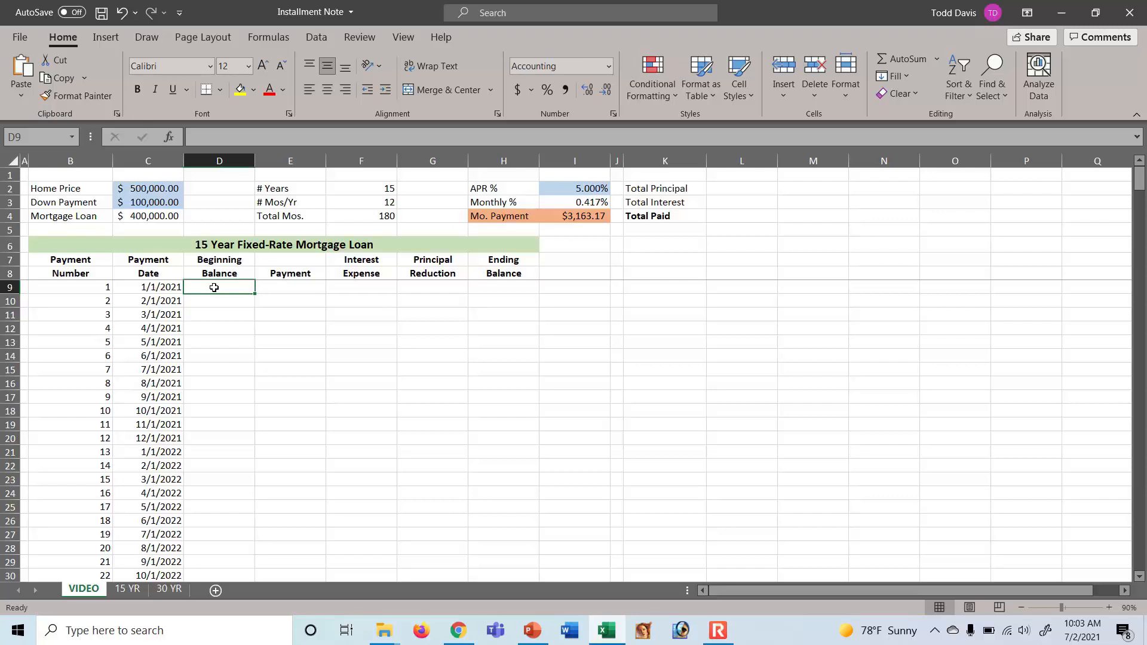
type("=")
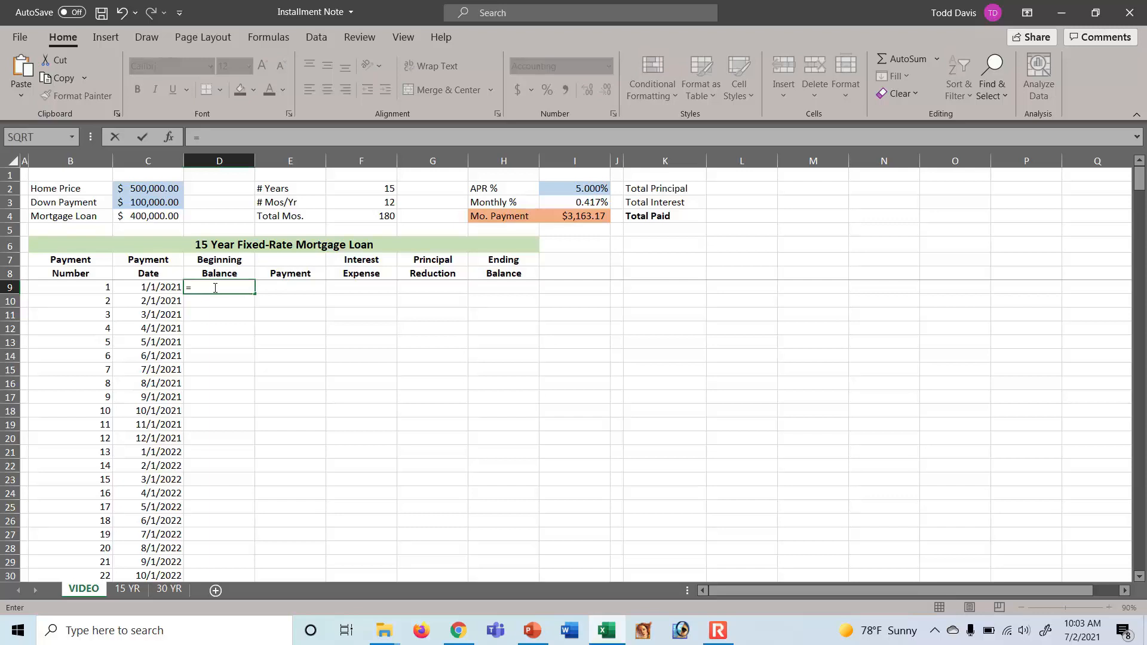
left_click(148, 217)
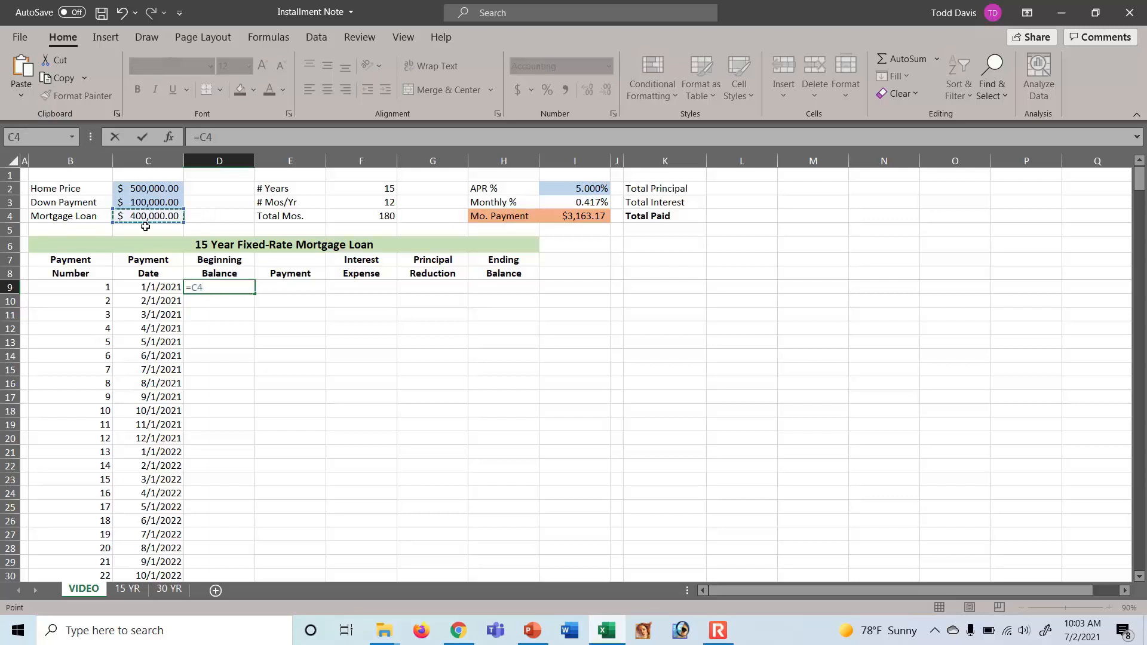
key("Tab")
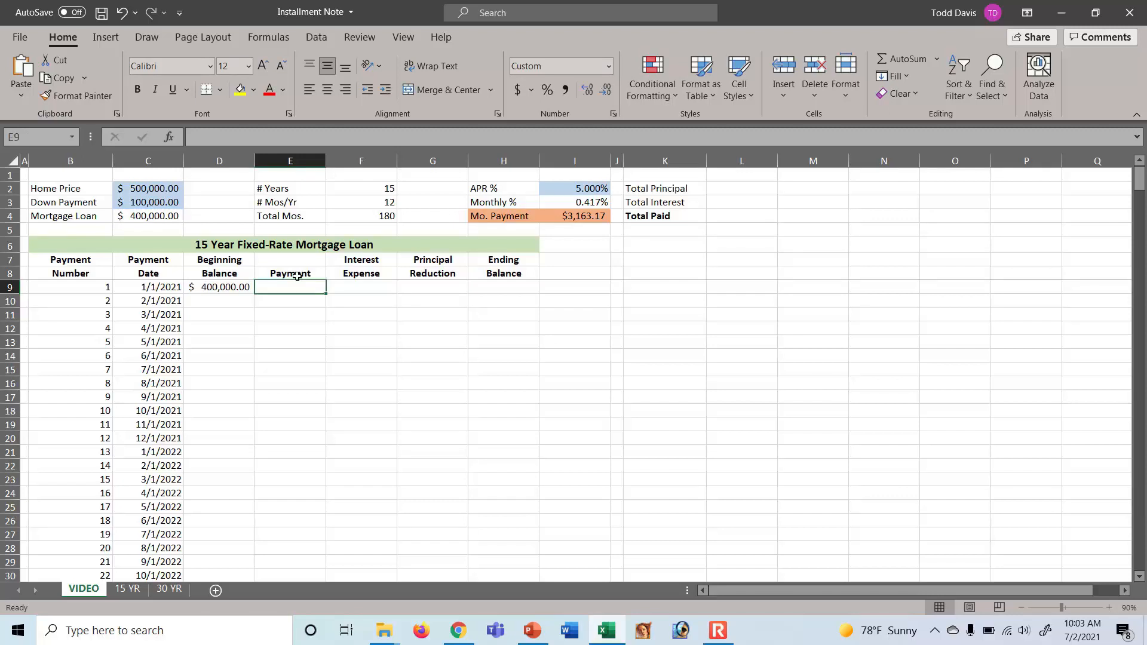
Link the first payment amount in E9 to the monthly payment using the absolute reference =$I$4.
type("=")
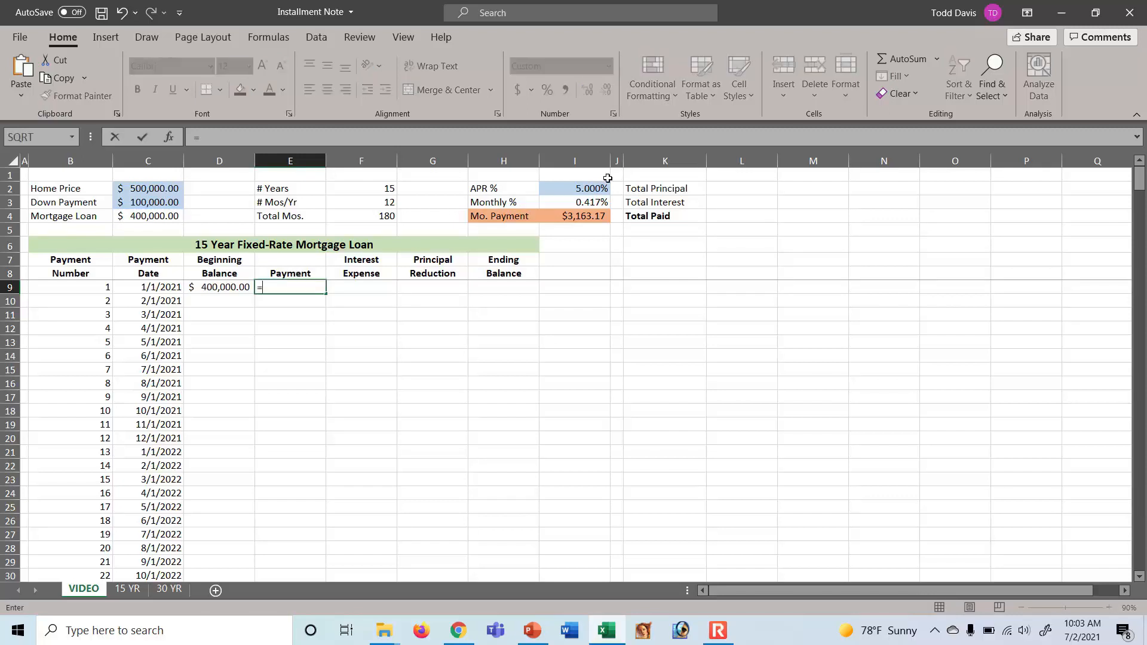
left_click(581, 217)
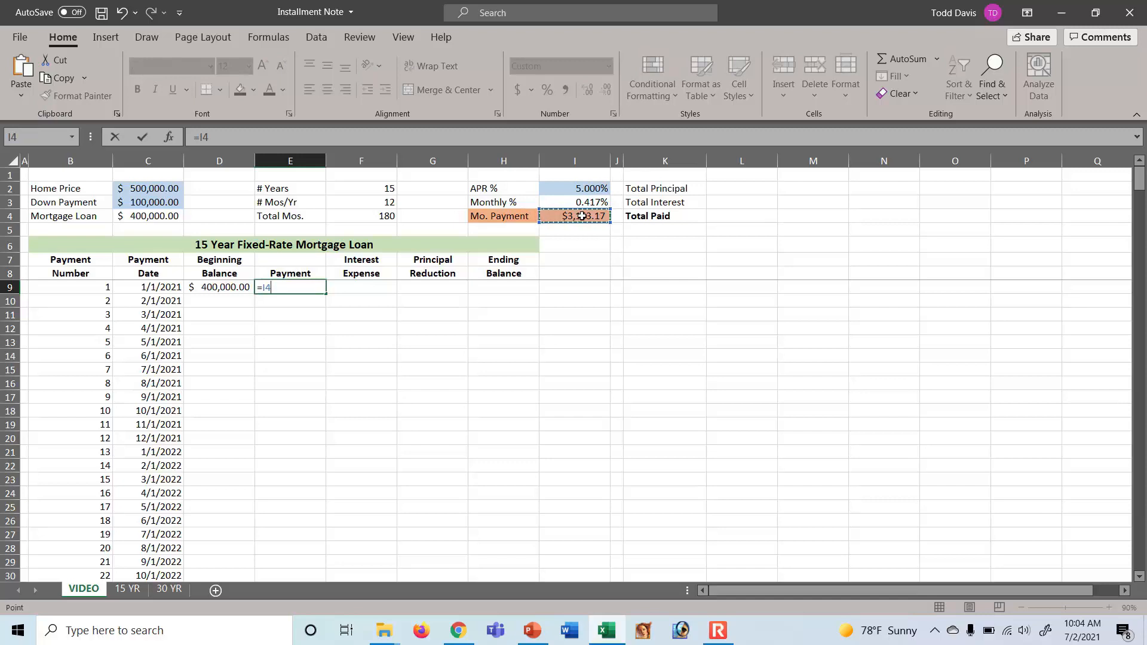
key("F4")
key("Tab")
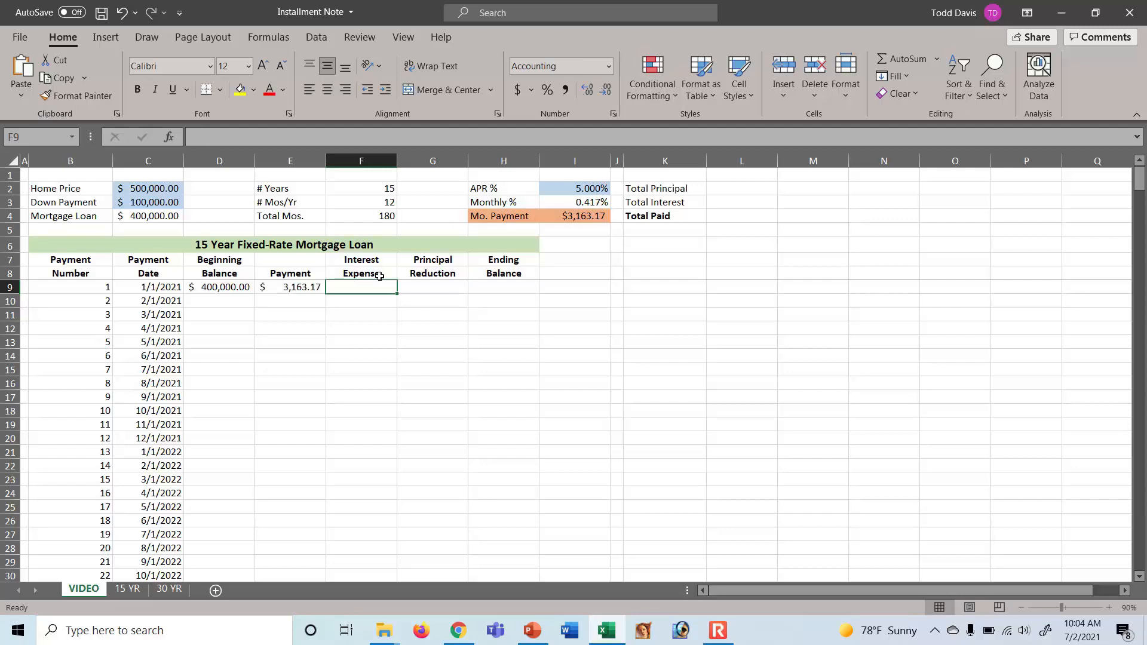
Calculate the first interest expense in F9 as beginning balance times the absolute monthly rate with =D9*$I$3.
type("=")
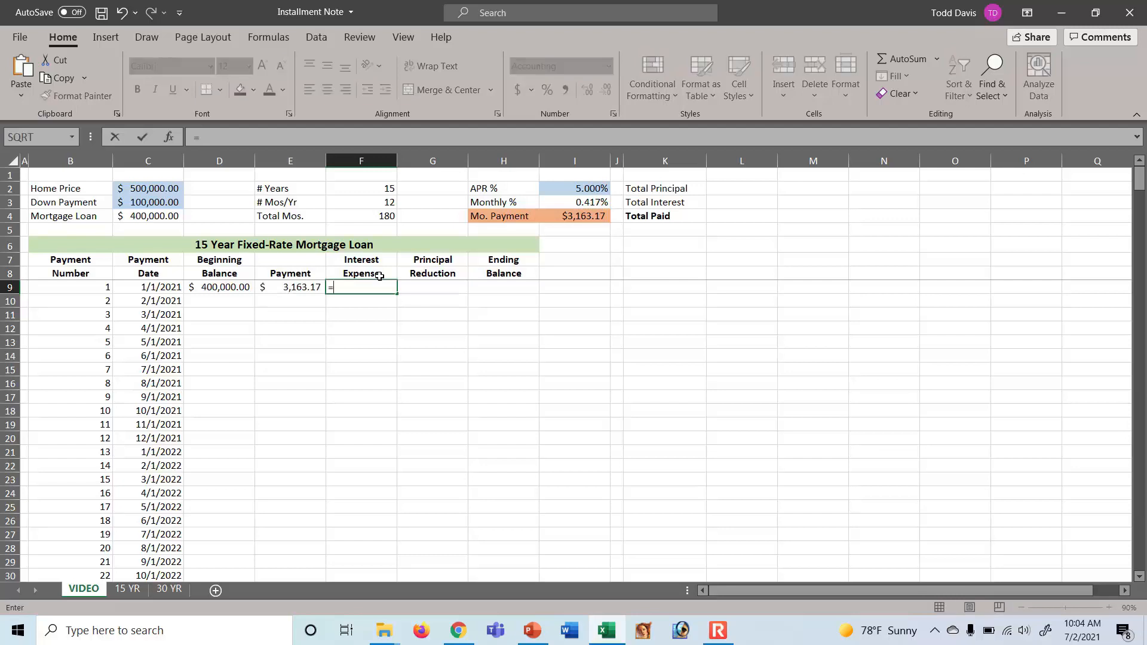
left_click(221, 287)
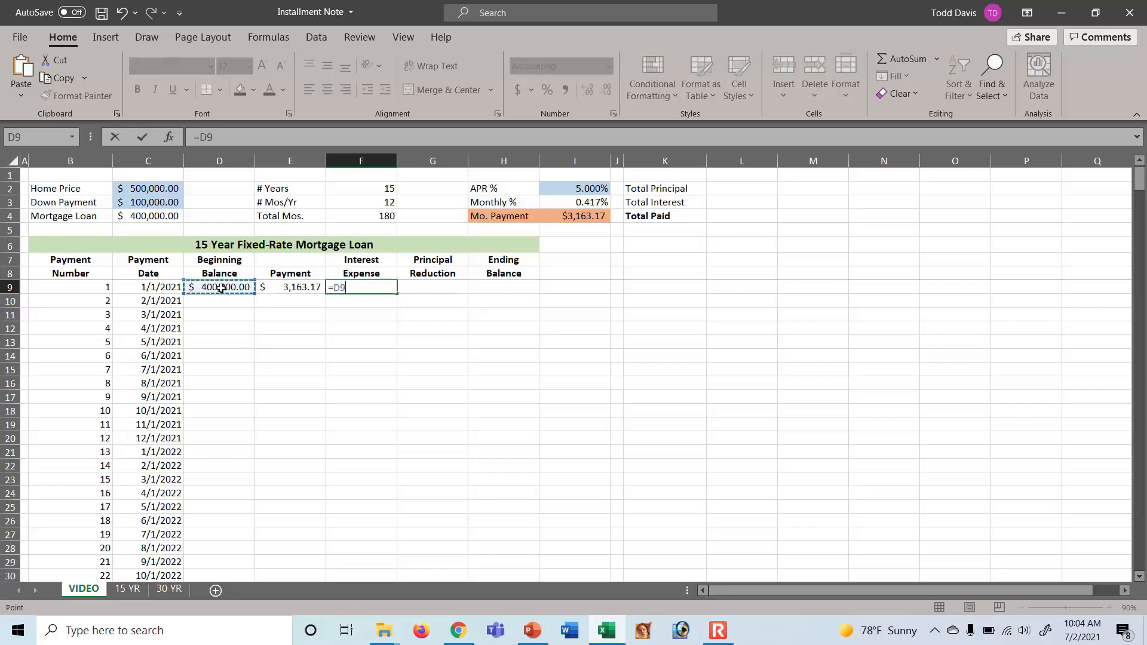
type("*")
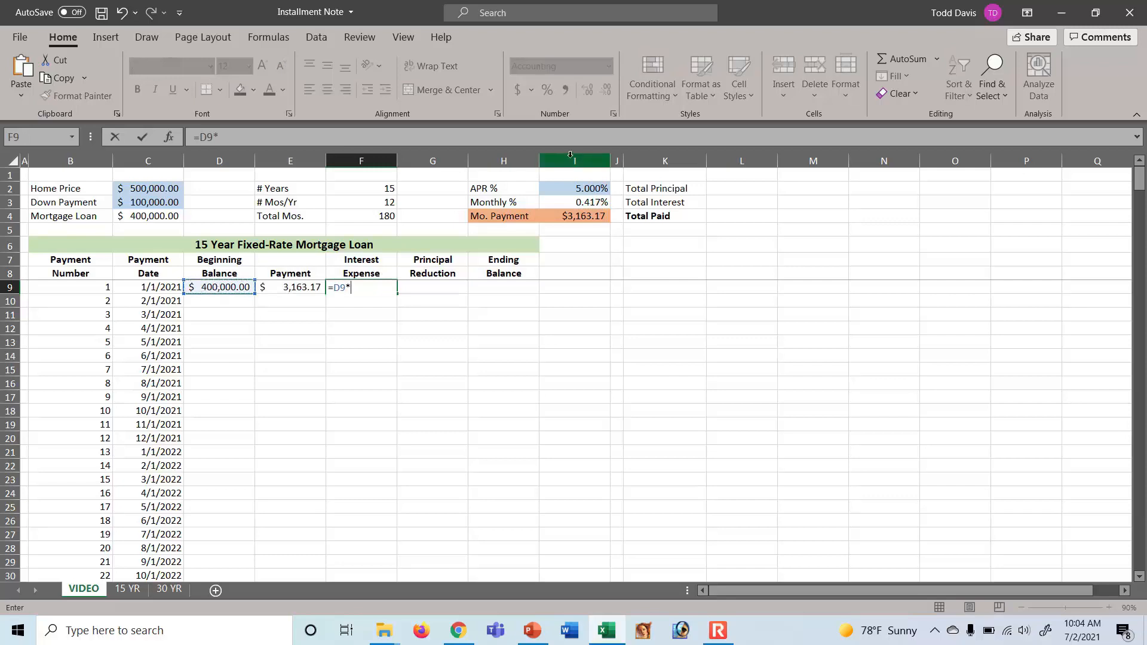
left_click(589, 202)
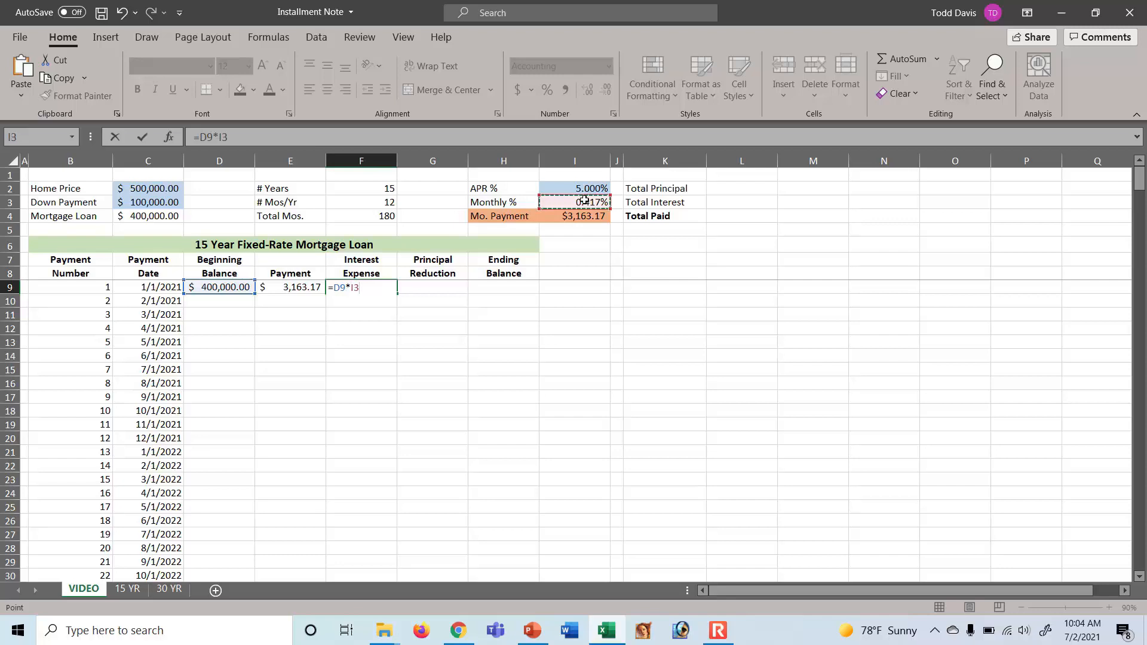
key("F4")
key("Return")
Calculate the first principal reduction in G9 as payment minus interest expense with =E9-F9.
left_click(442, 294)
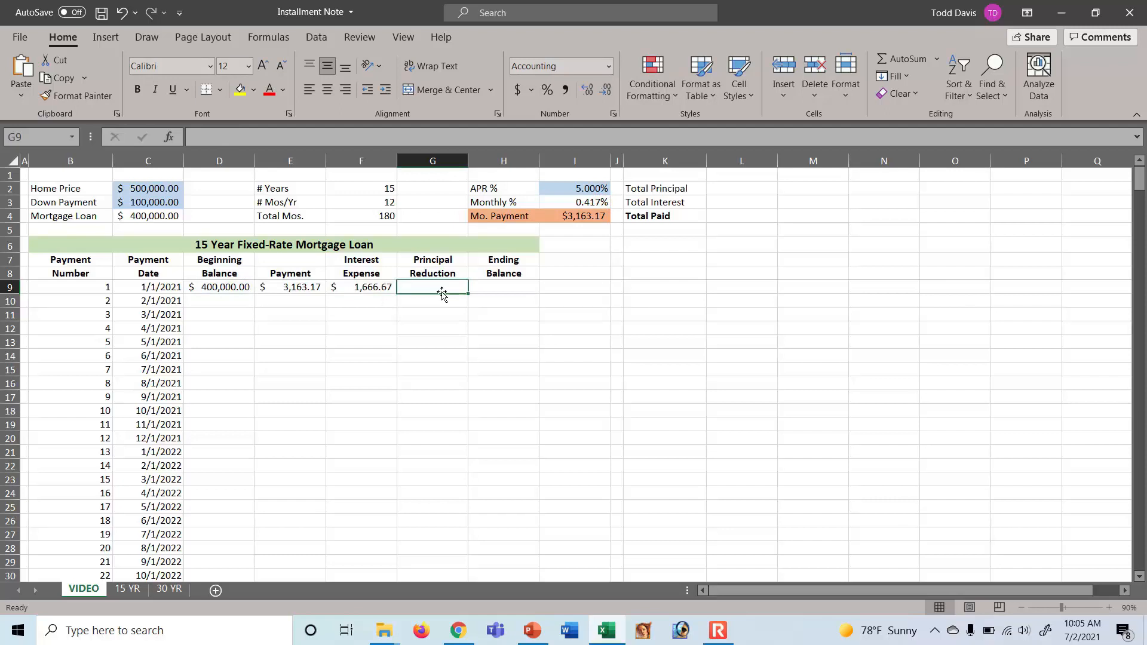
type("=")
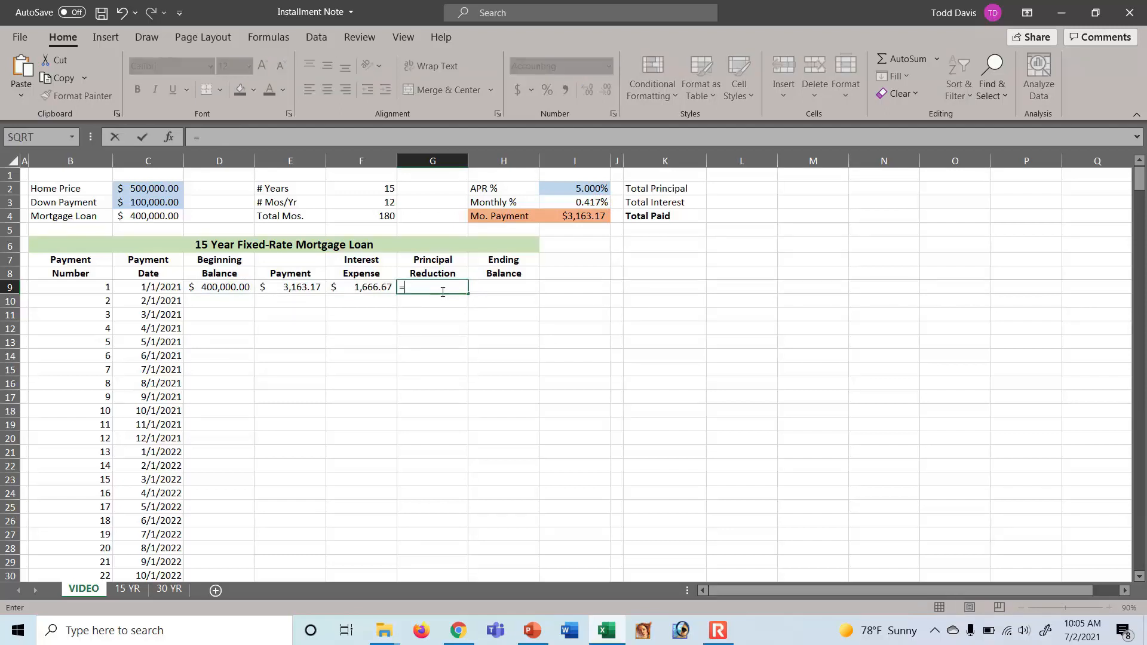
left_click(302, 288)
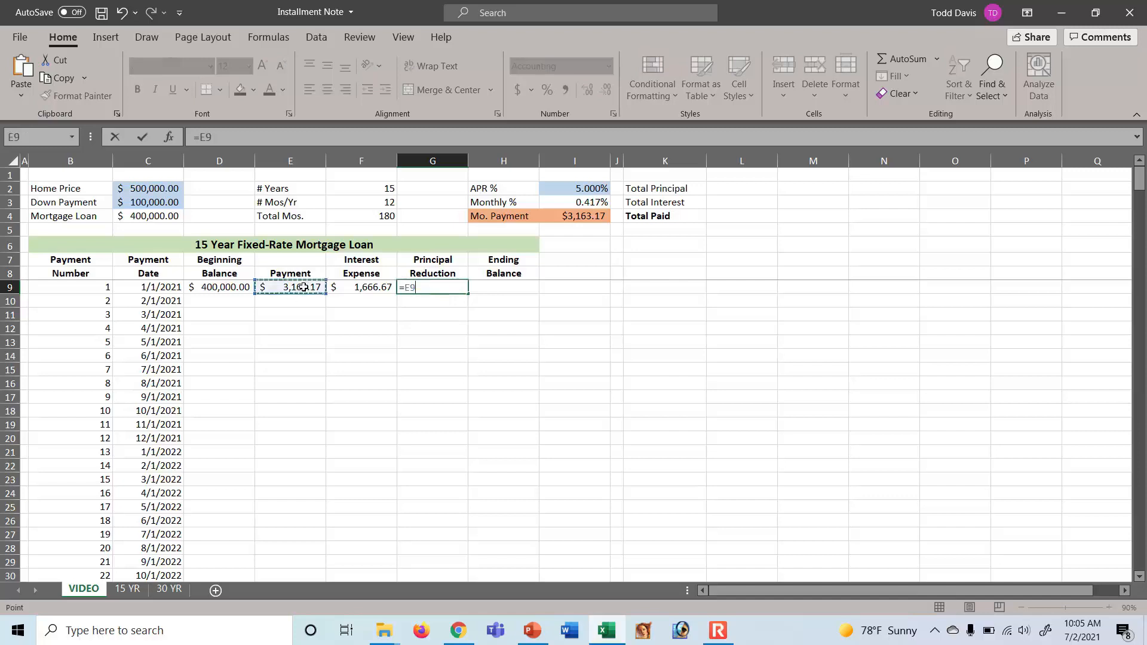
type("-")
left_click(376, 289)
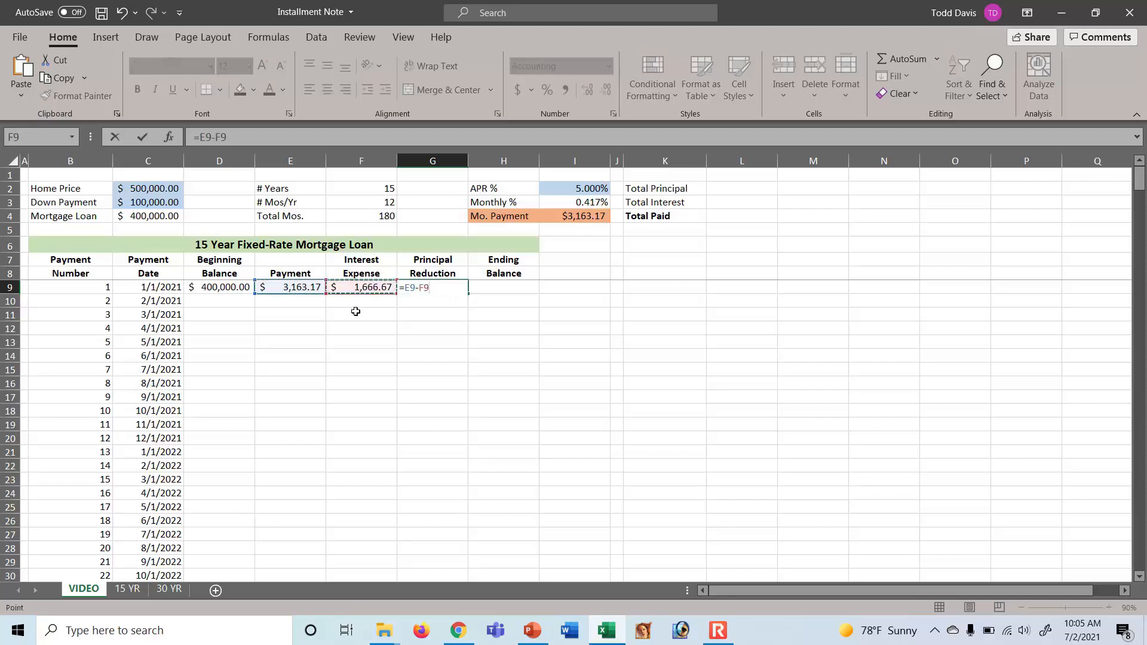
key("Return")
Calculate the first ending balance in H9 as beginning balance minus principal reduction with =D9-G9.
left_click(500, 286)
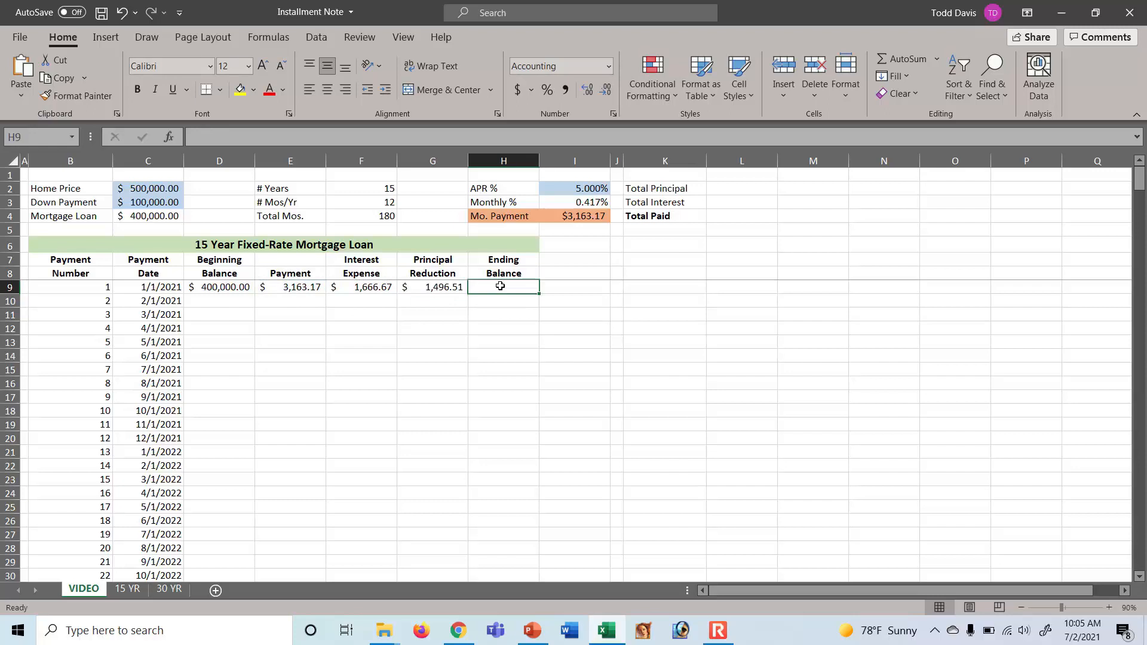
type("=")
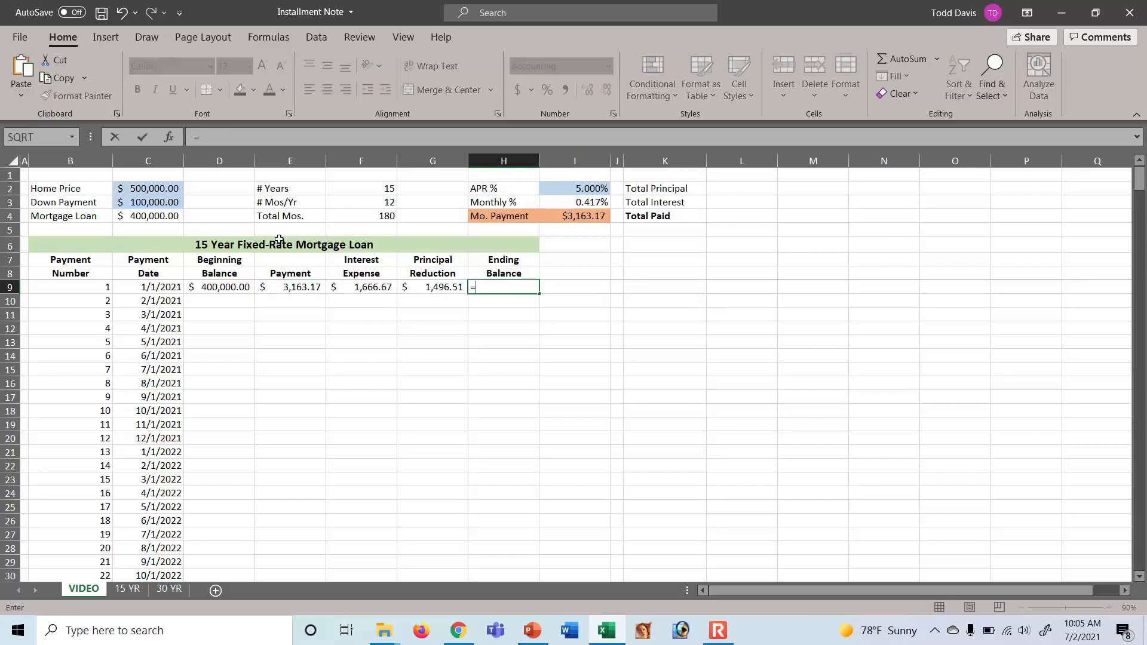
left_click(224, 288)
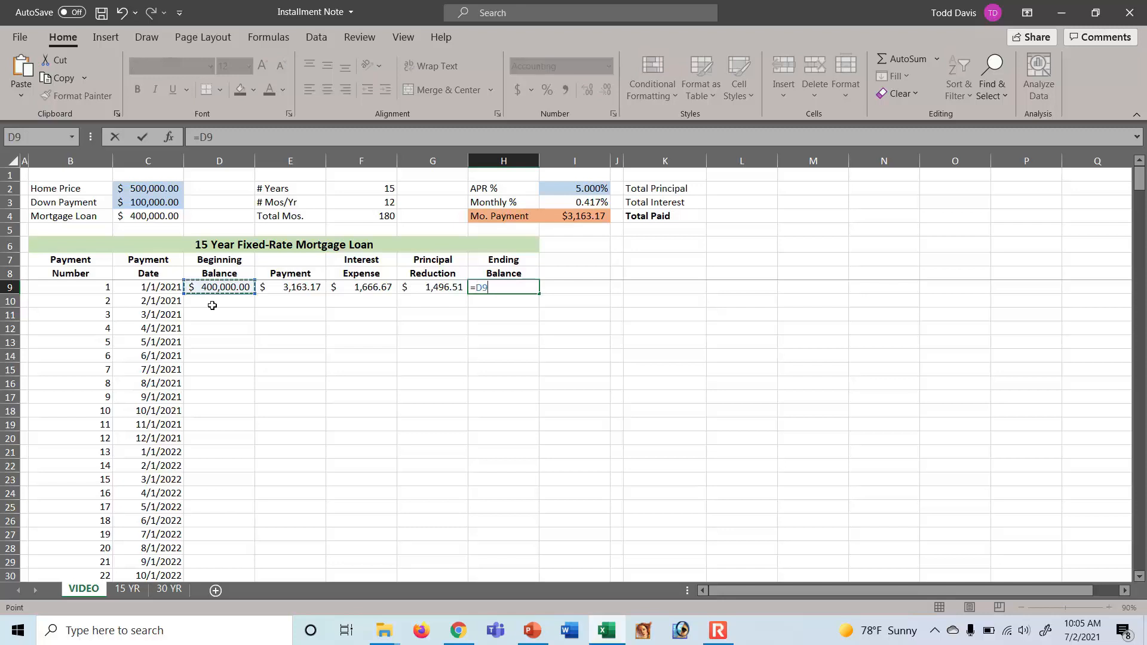
type("-")
left_click(436, 287)
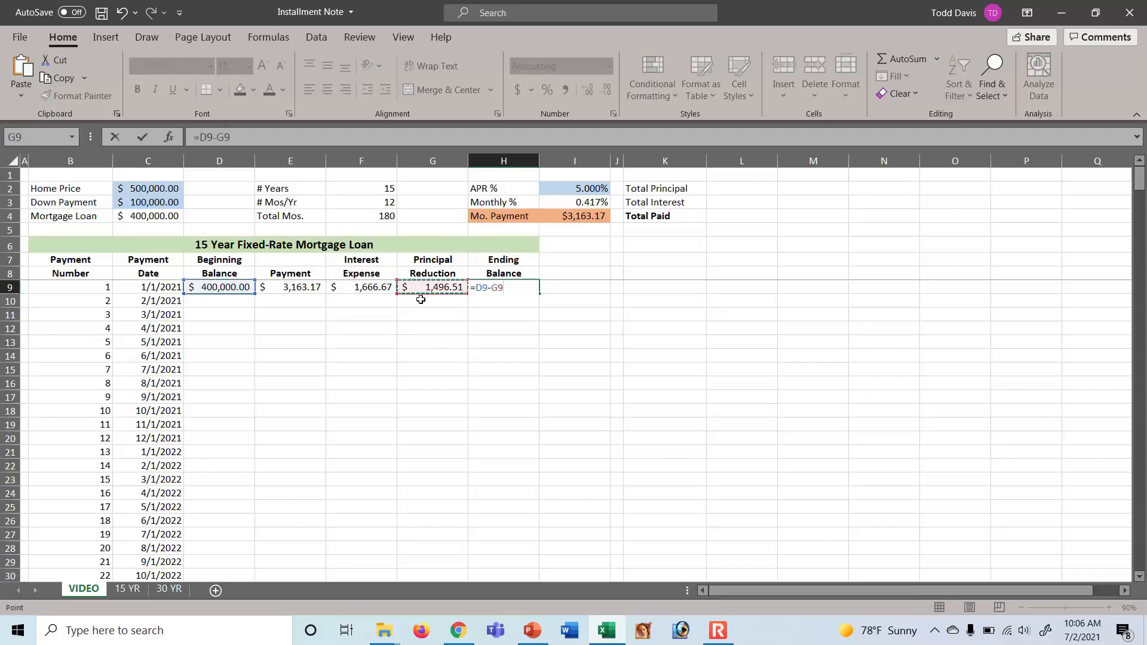
key("Return")
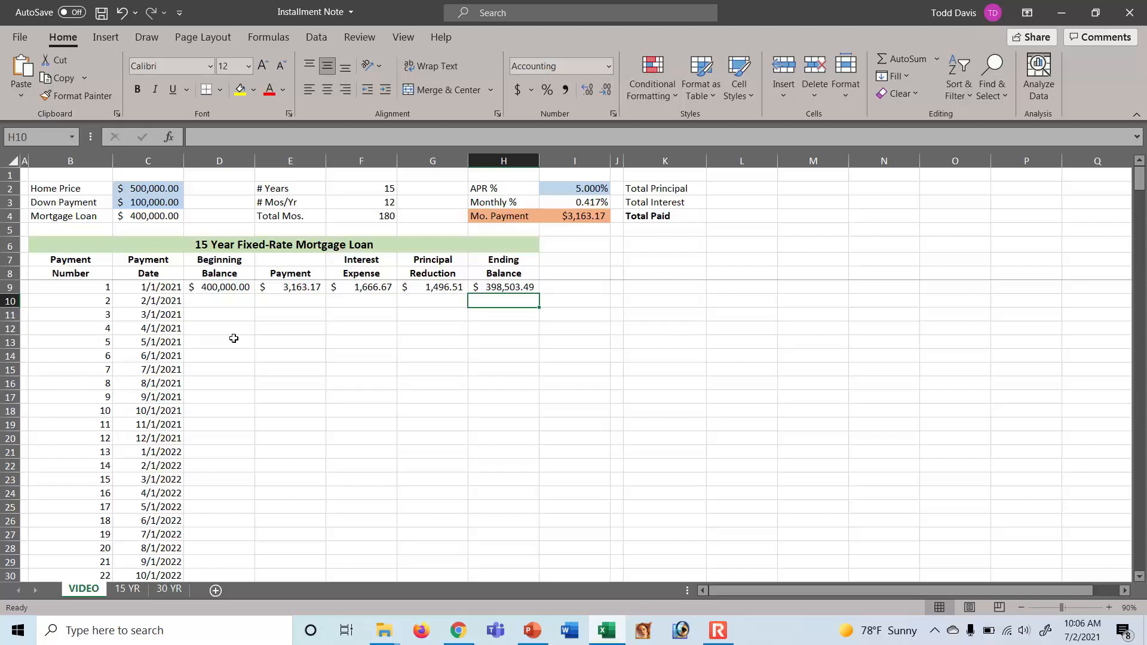
Link the second payment's beginning balance in D10 to the first ending balance with =H9.
left_click(218, 302)
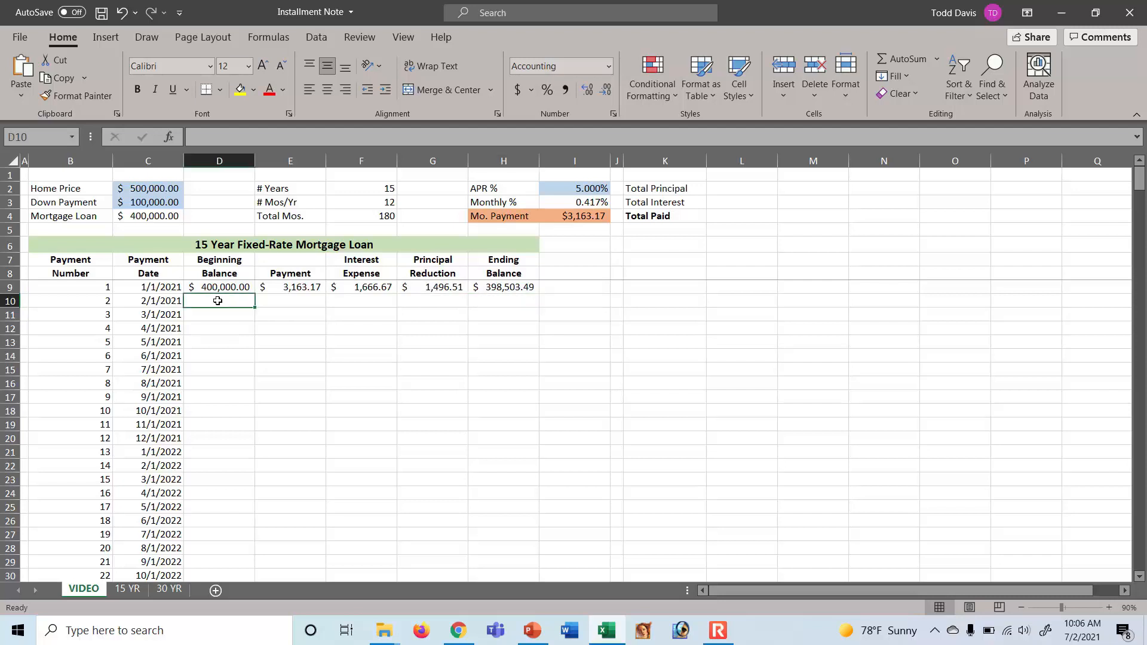
type("=")
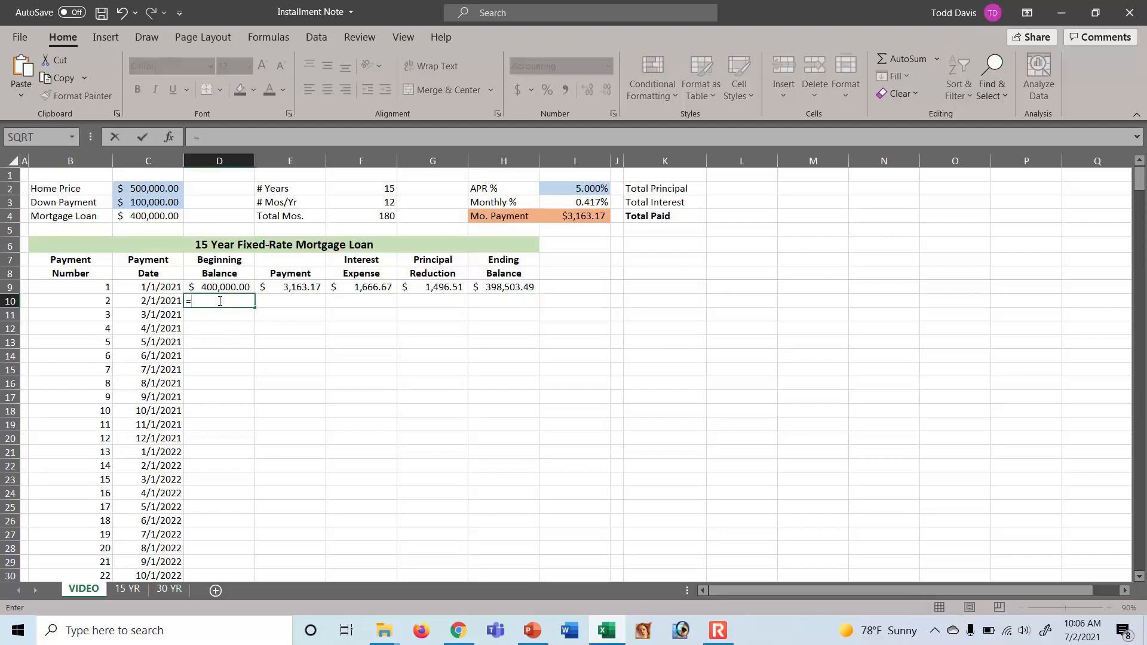
left_click(504, 289)
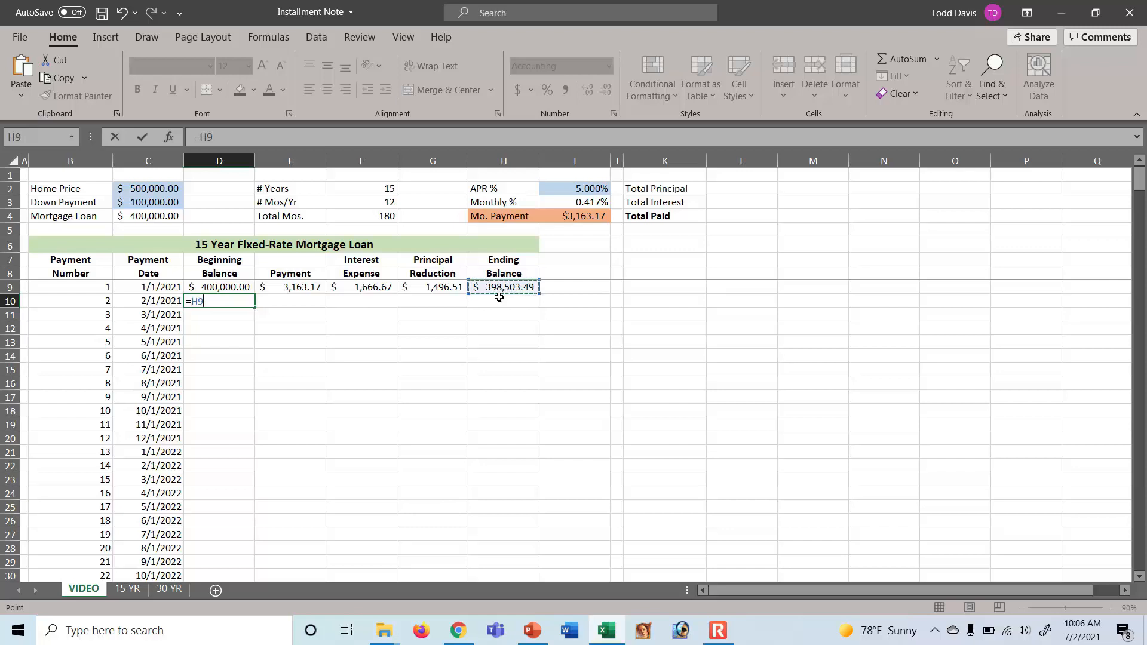
key("Return")
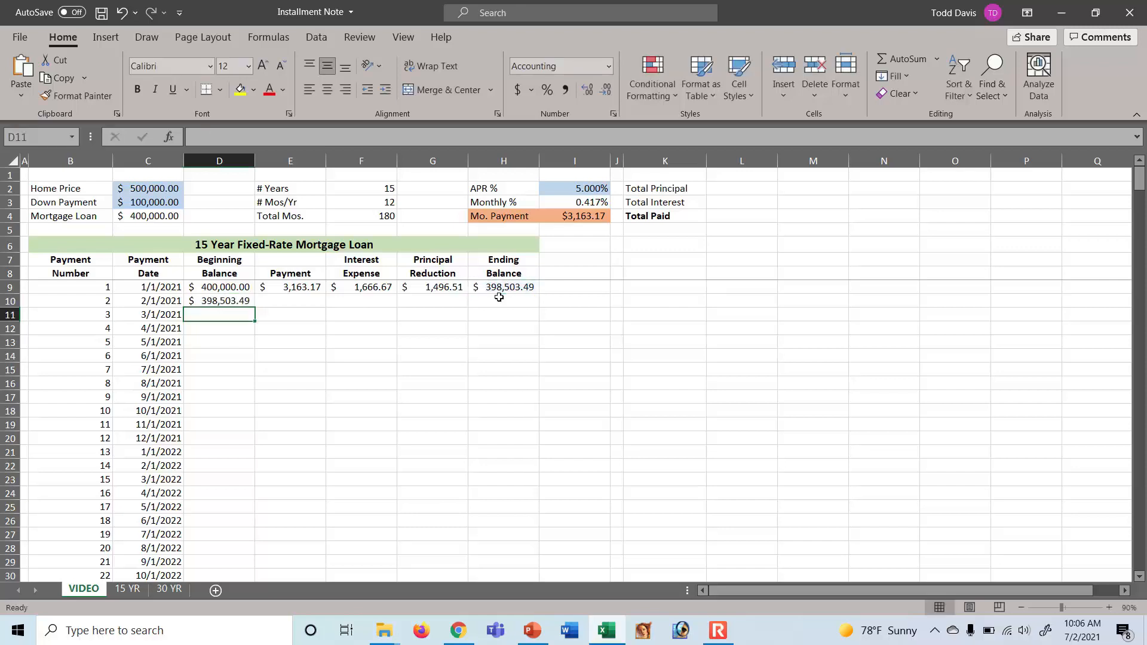
Copy the payment, interest expense, principal reduction and ending balance formulas from E9:H9 into row 10.
left_click(300, 288)
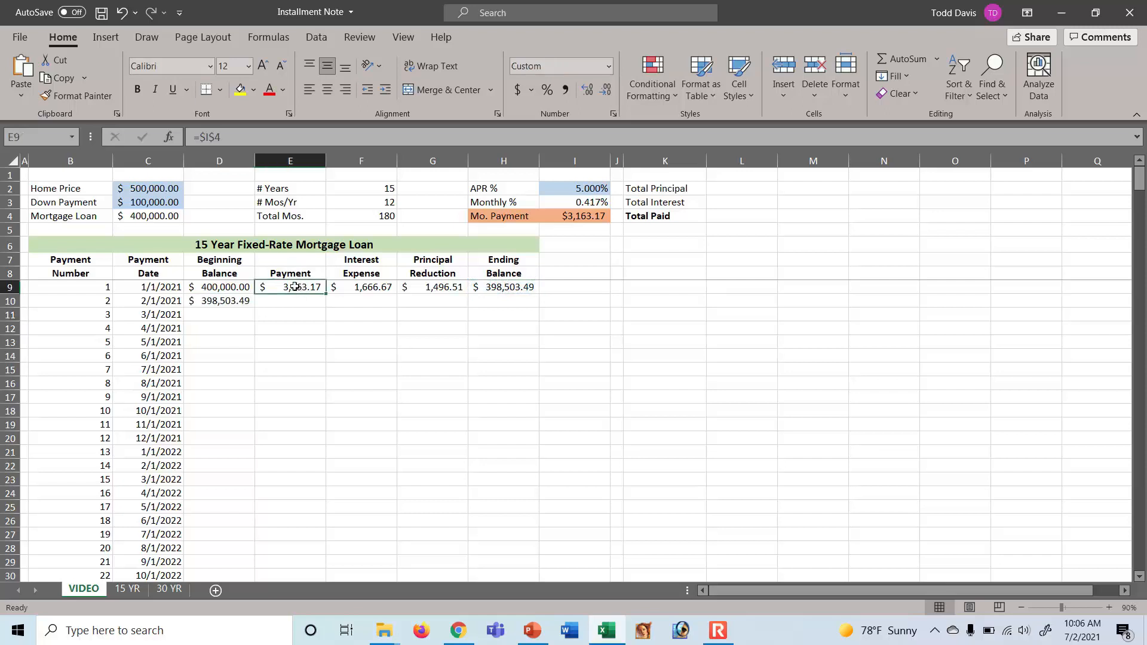
left_click_drag(325, 293, 324, 306)
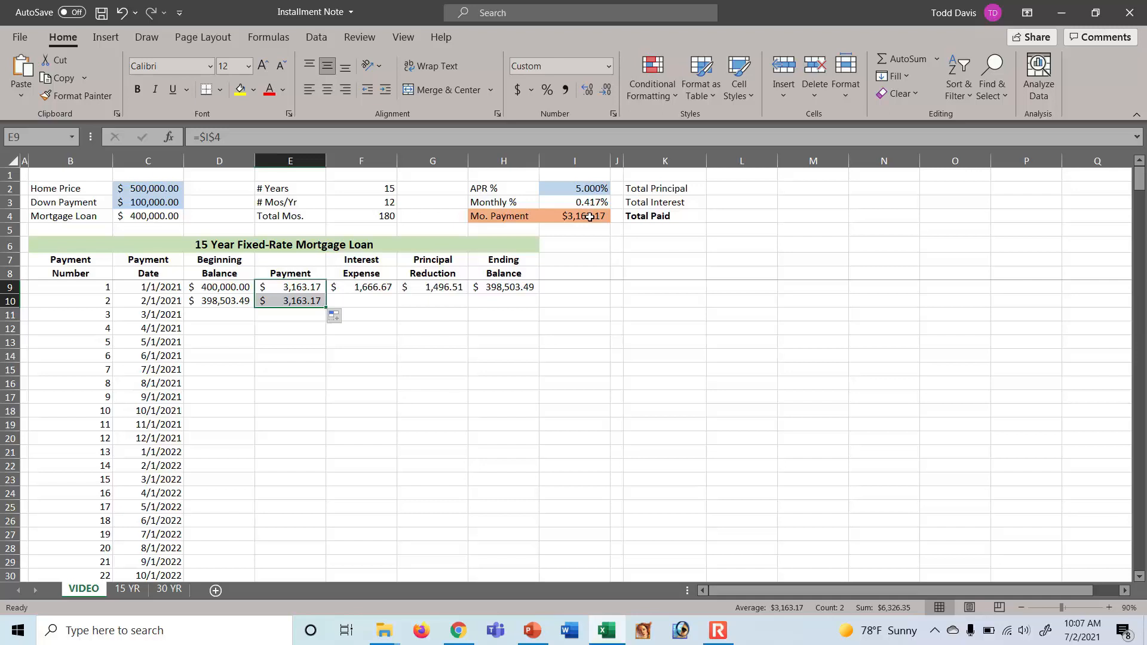
left_click_drag(361, 301, 491, 291)
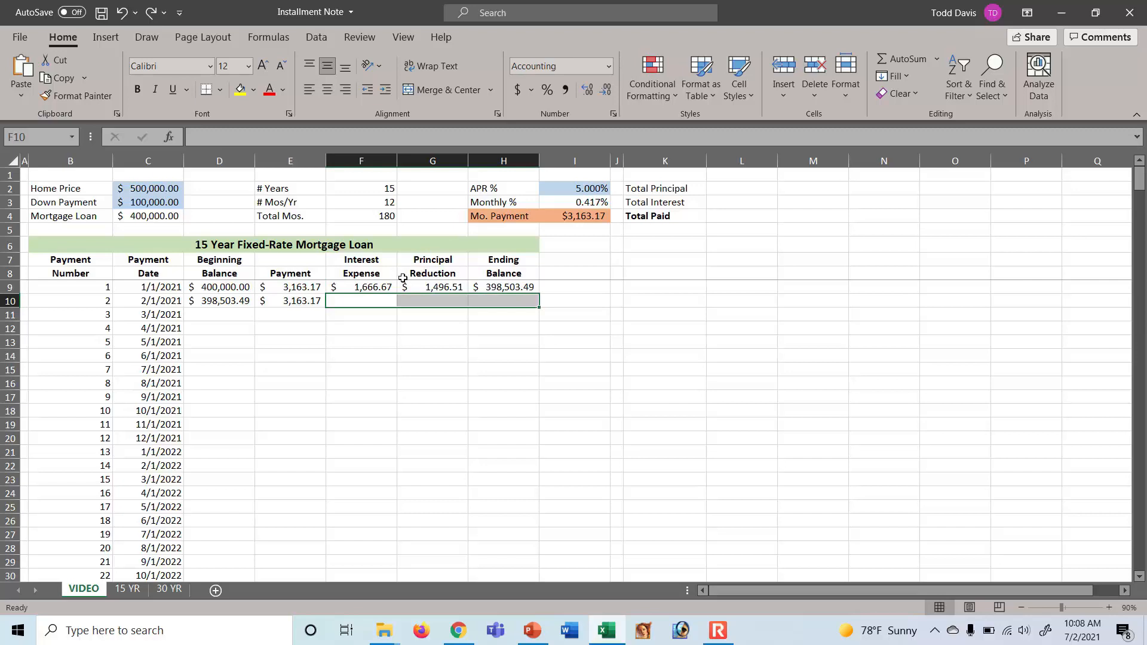
left_click_drag(387, 288, 533, 308)
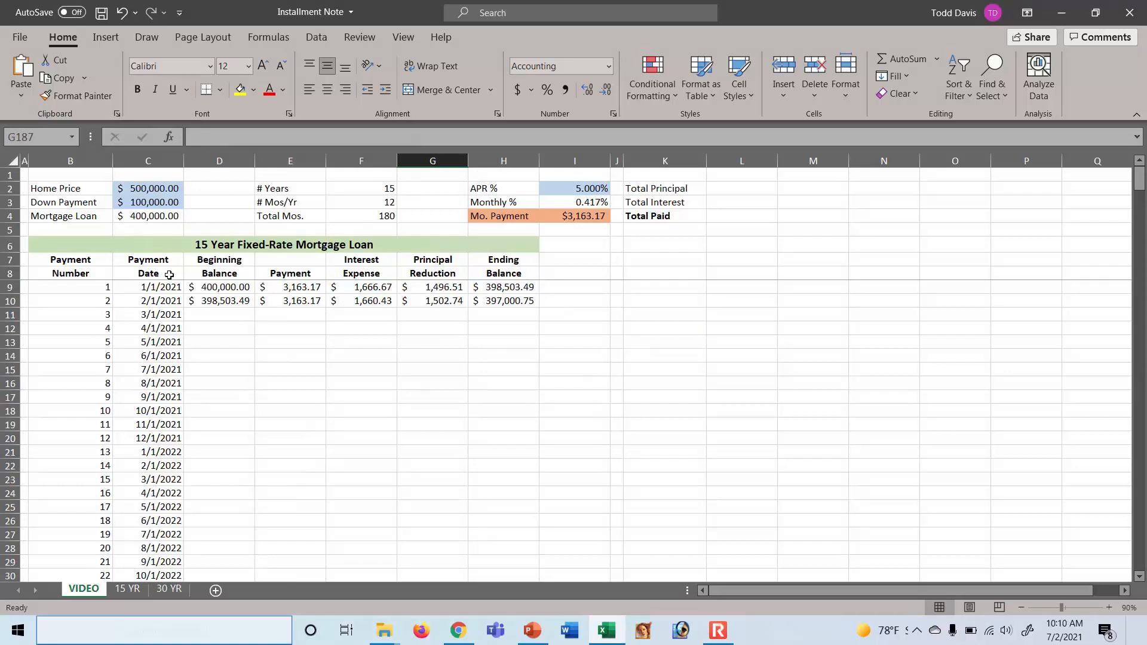
Fill the formulas in D10:H10 down through payment 180 in row 188.
left_click(200, 301)
left_click_drag(255, 299, 494, 295)
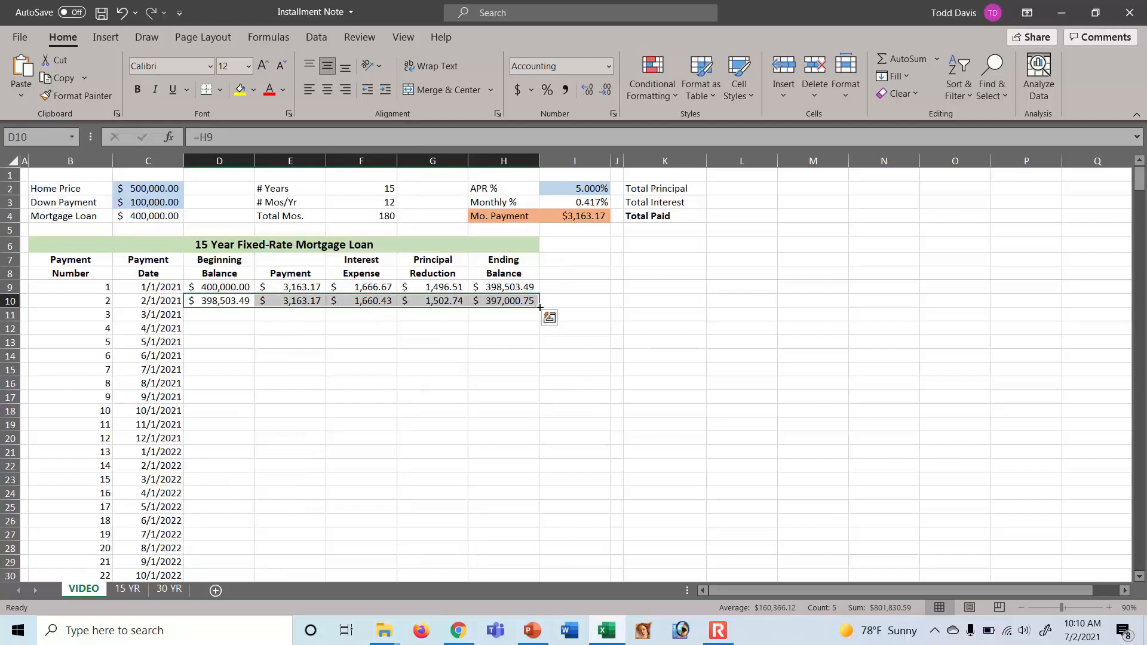
left_click_drag(540, 308, 543, 540)
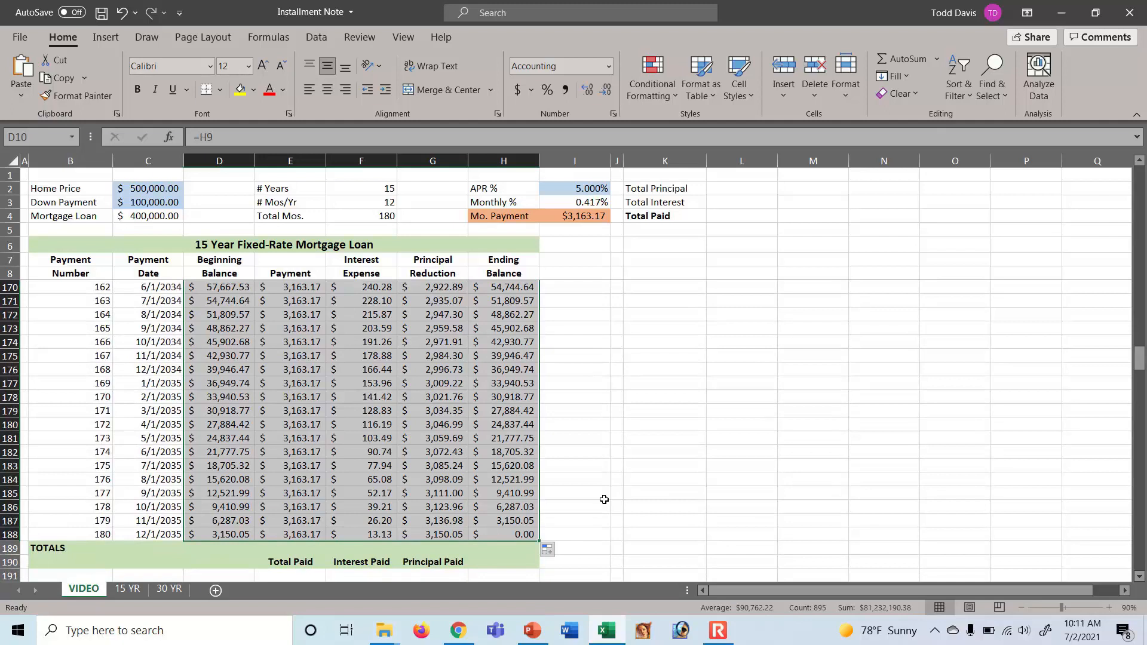
left_click(604, 499)
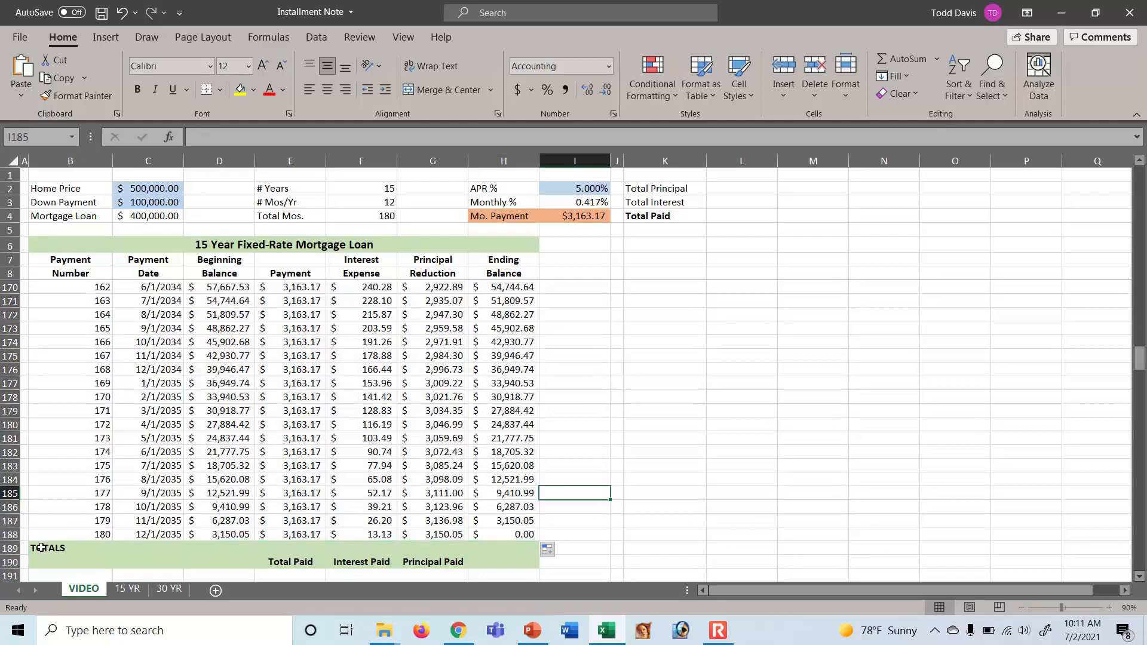
Total the payment column in E189 with =SUM(E9:E188) and copy the formula across to the interest and principal totals in F189:G189.
left_click_drag(40, 545, 522, 559)
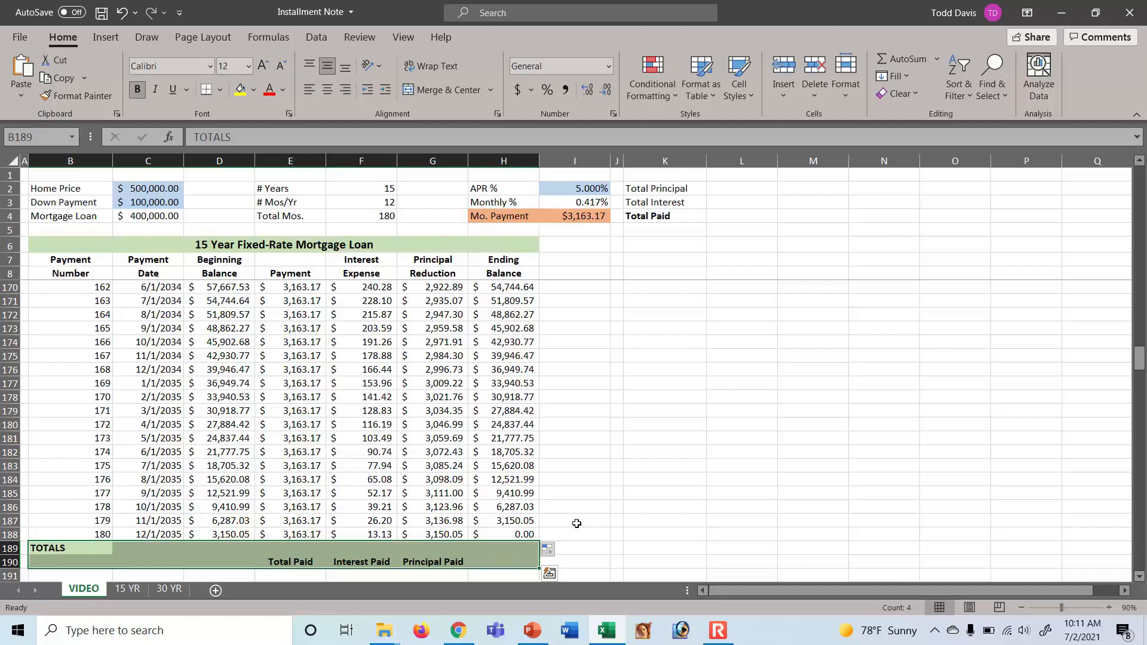
left_click(579, 523)
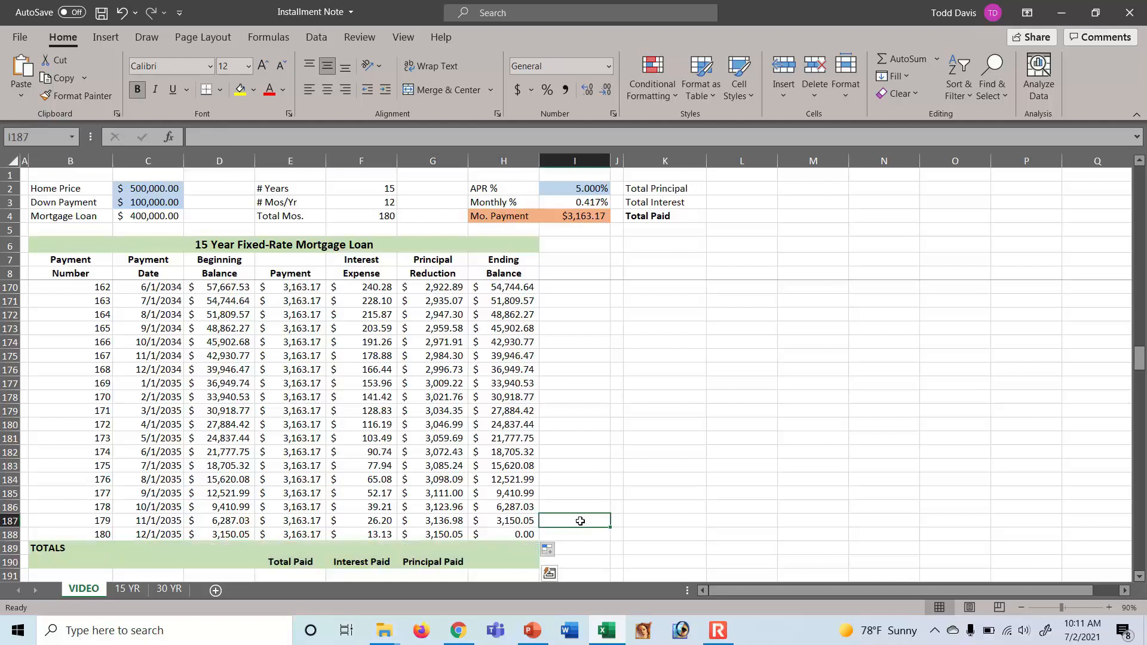
left_click(293, 548)
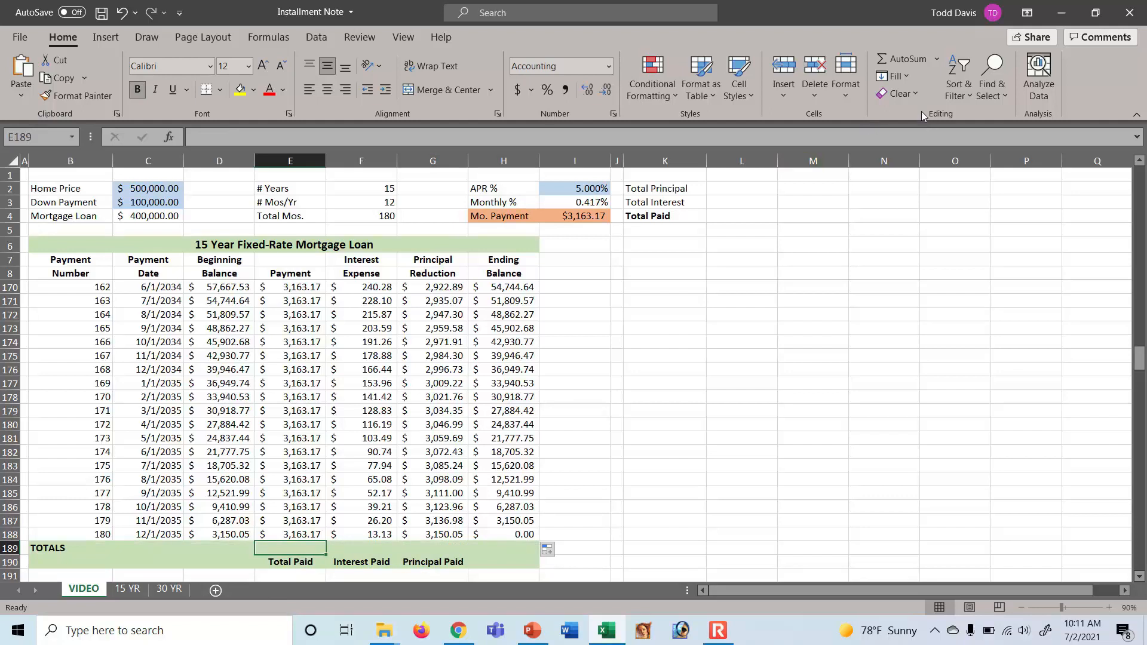
left_click(900, 62)
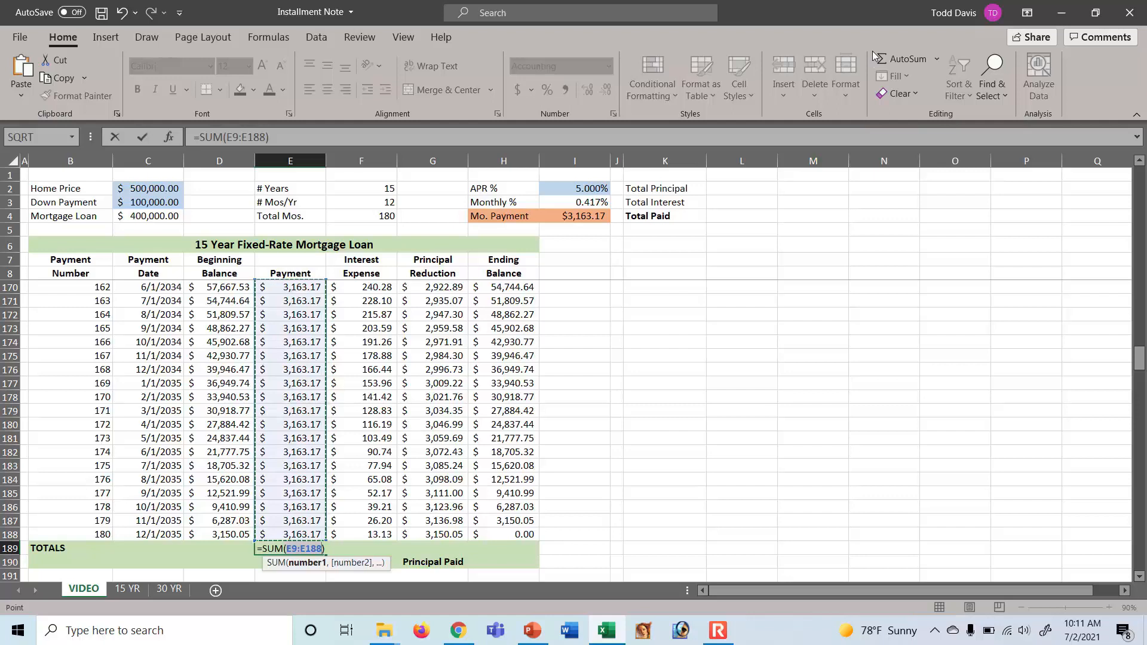
key("Return")
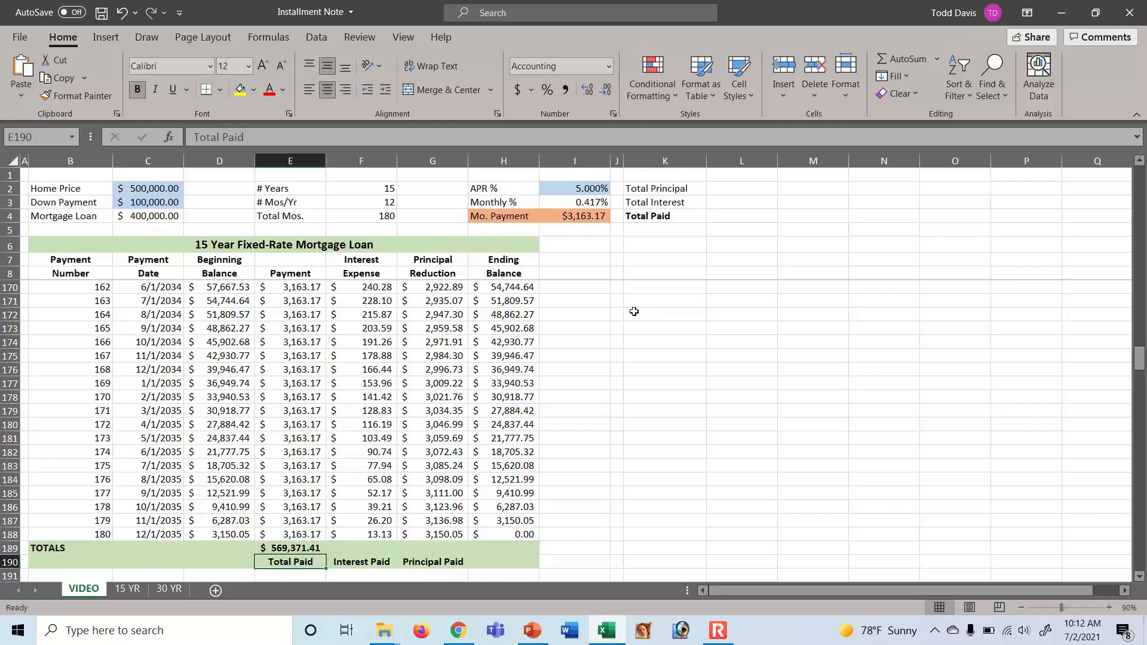
left_click(304, 548)
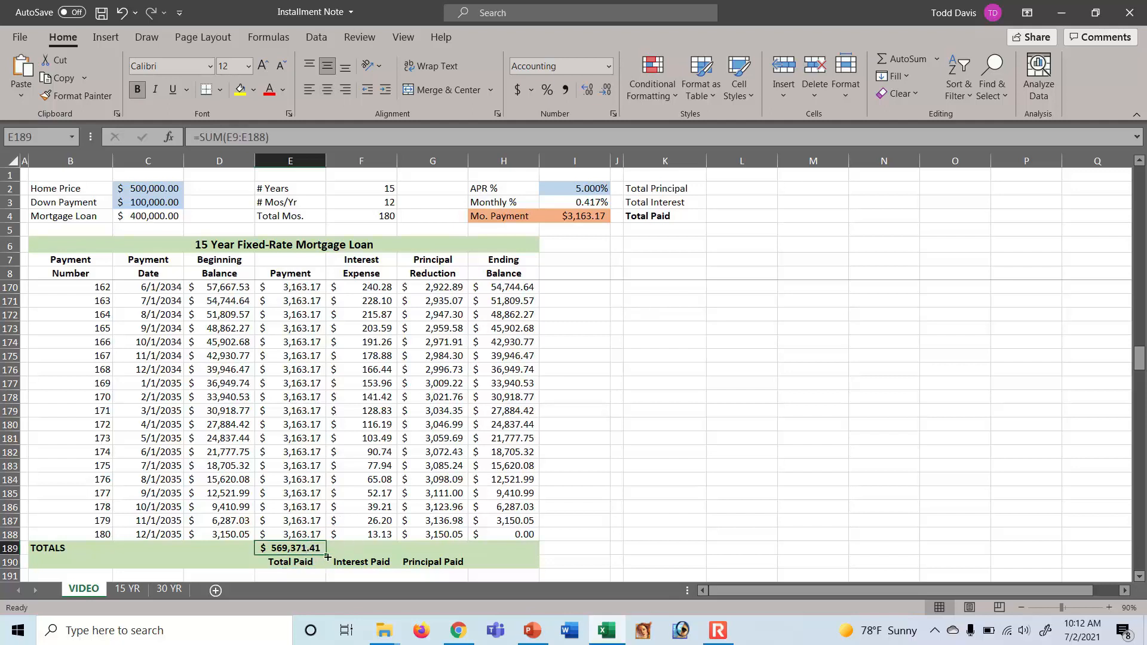
left_click_drag(326, 555, 461, 557)
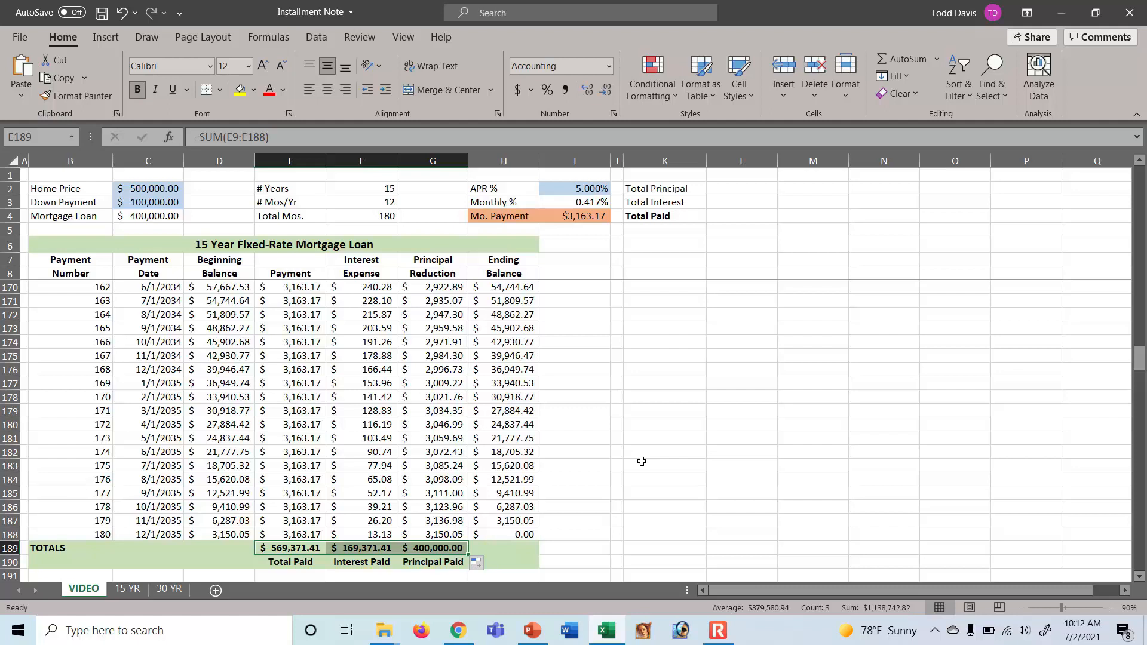
Link Total Principal in L2 to the principal paid total with =G189.
left_click(139, 220)
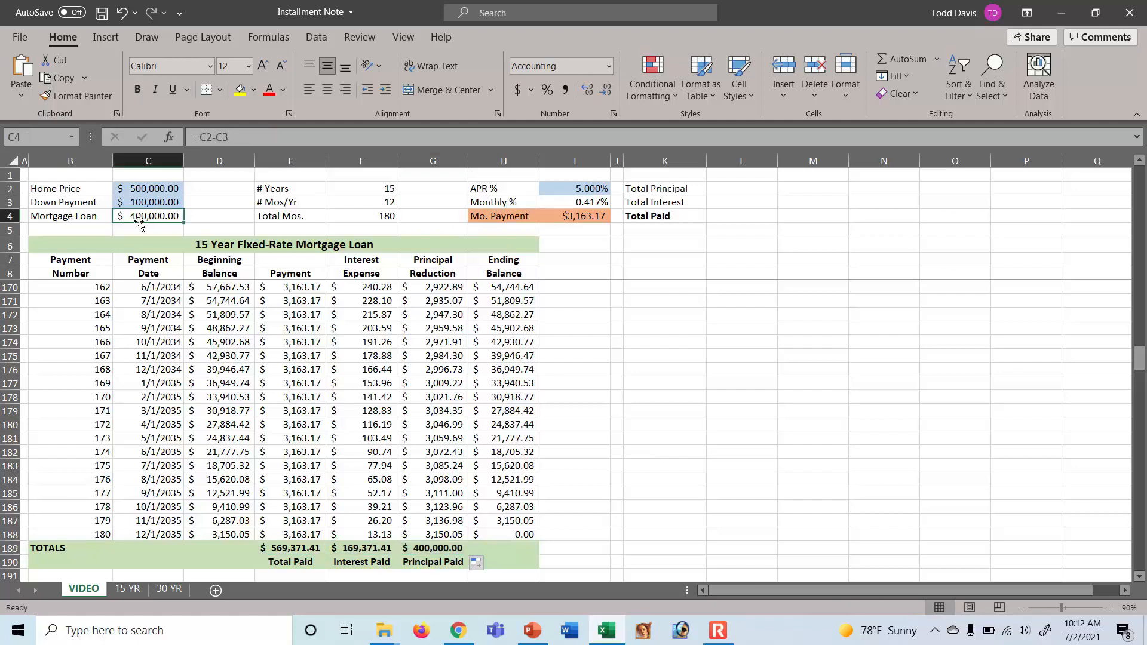
left_click(735, 189)
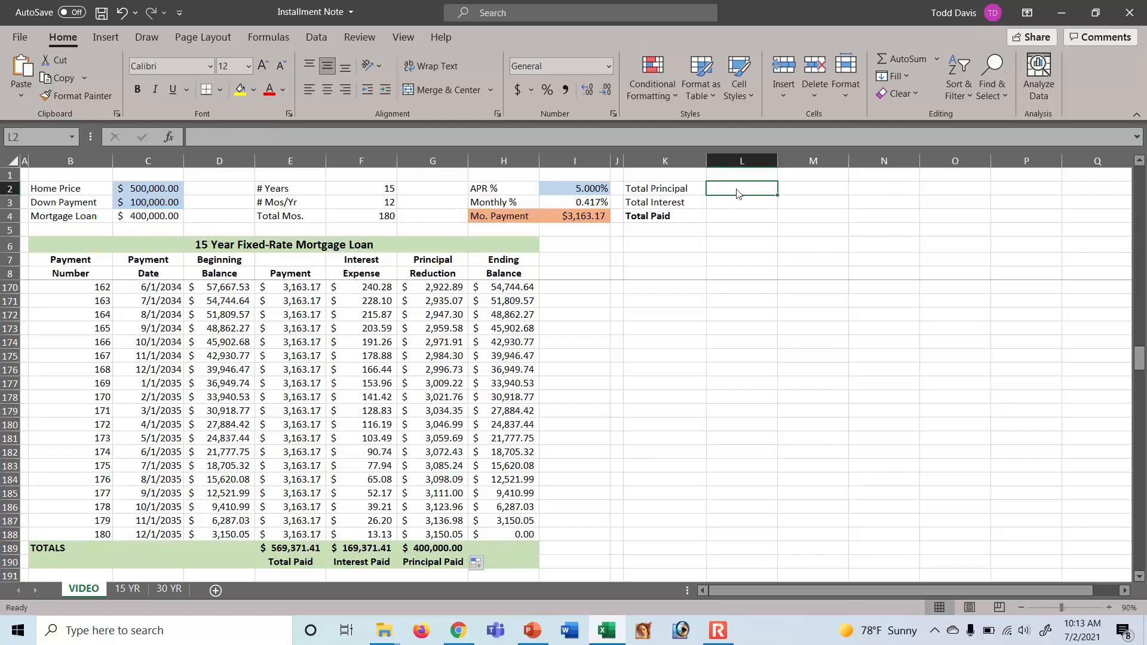
type("=")
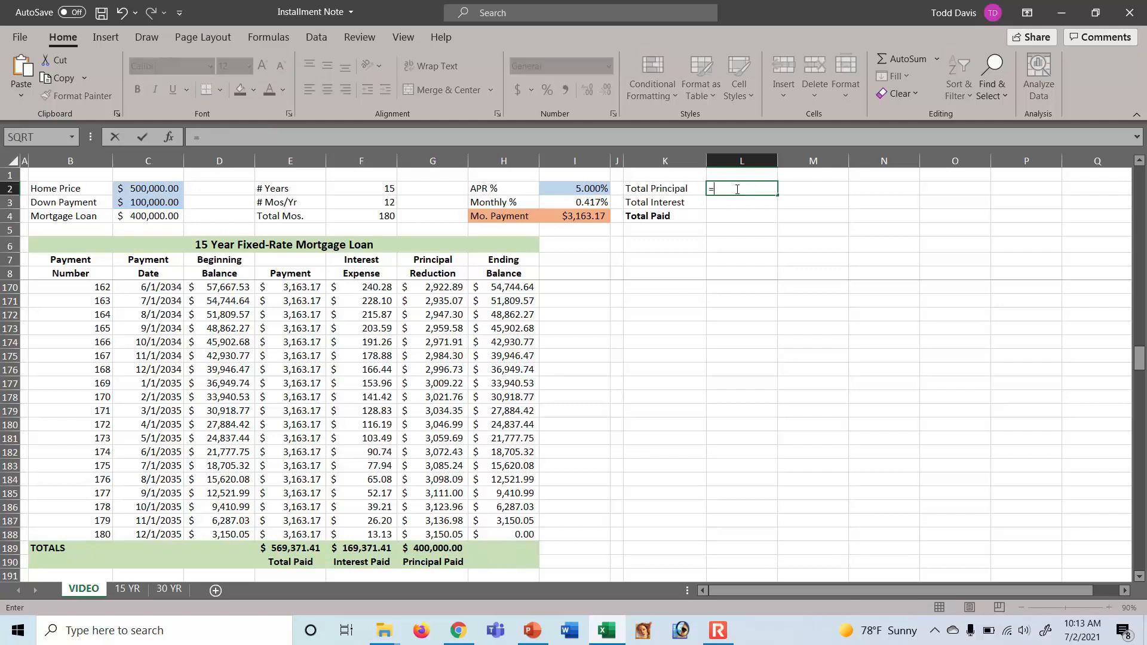
left_click(439, 549)
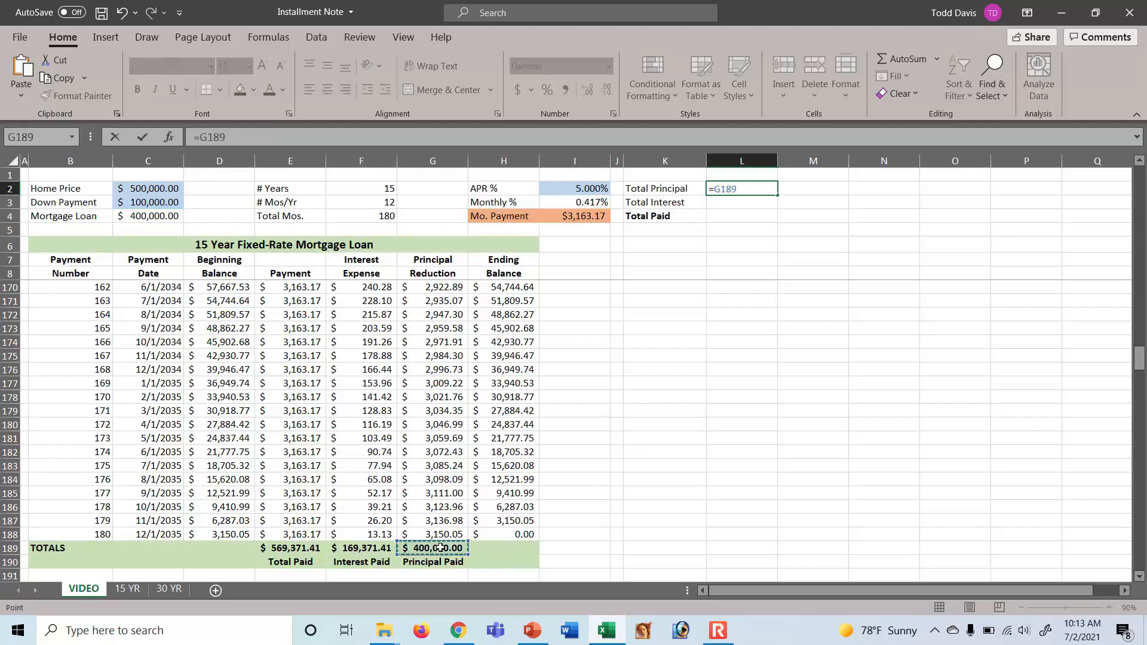
key("Return")
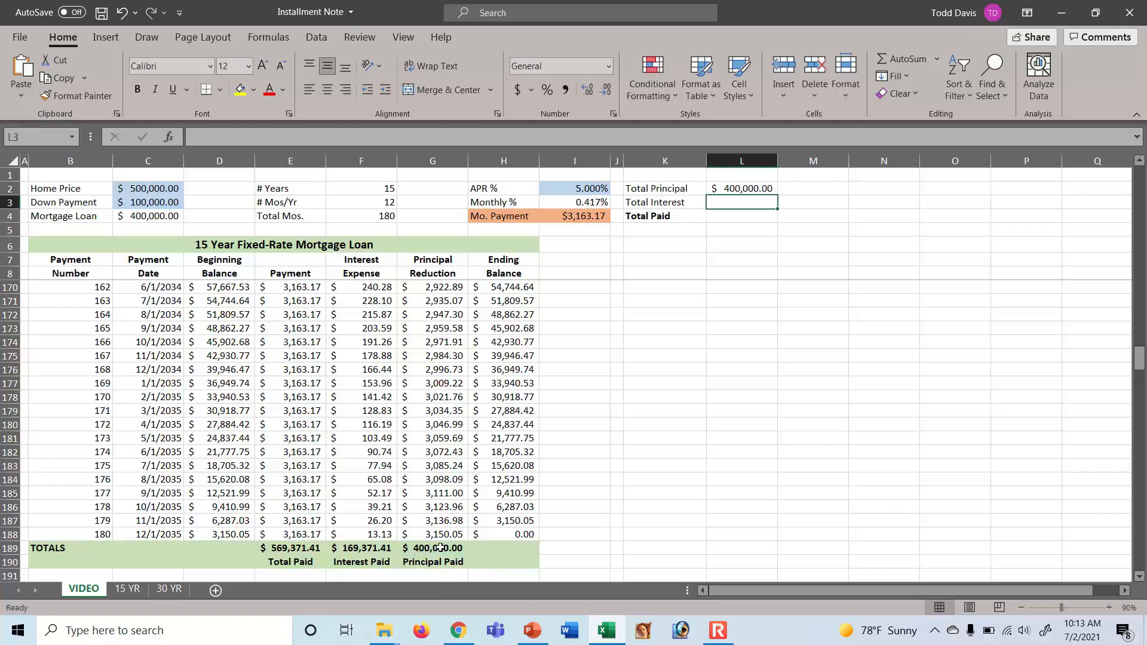
Link Total Interest in L3 to the interest total with =F189, and Total Paid in L4 to the payment total with =E189.
type("=")
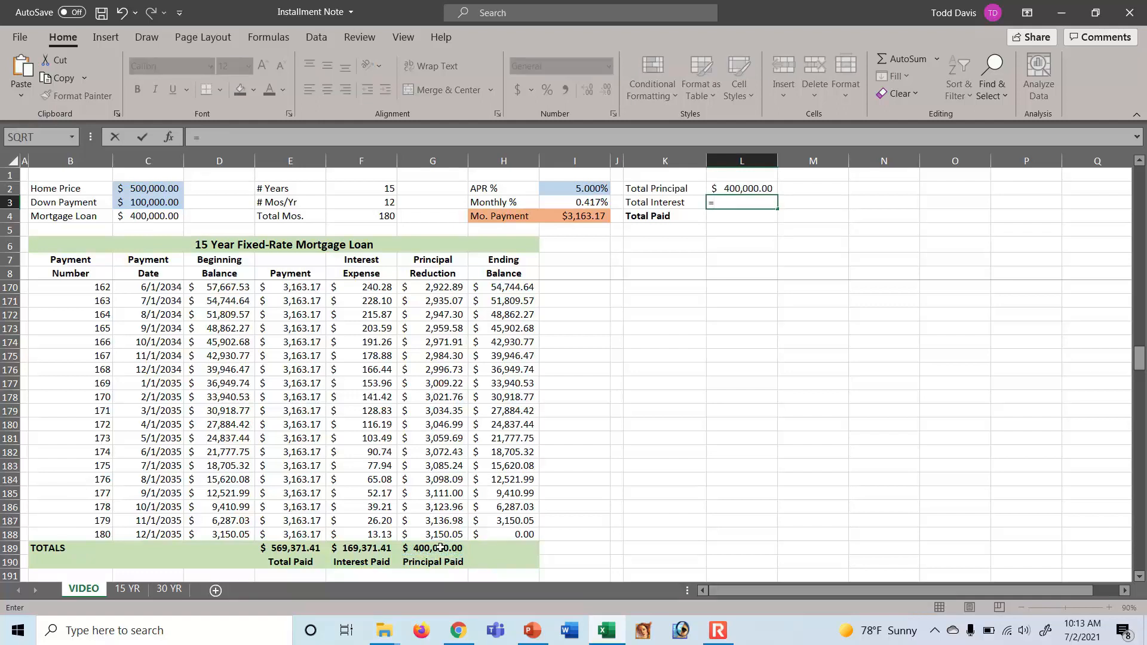
left_click(362, 550)
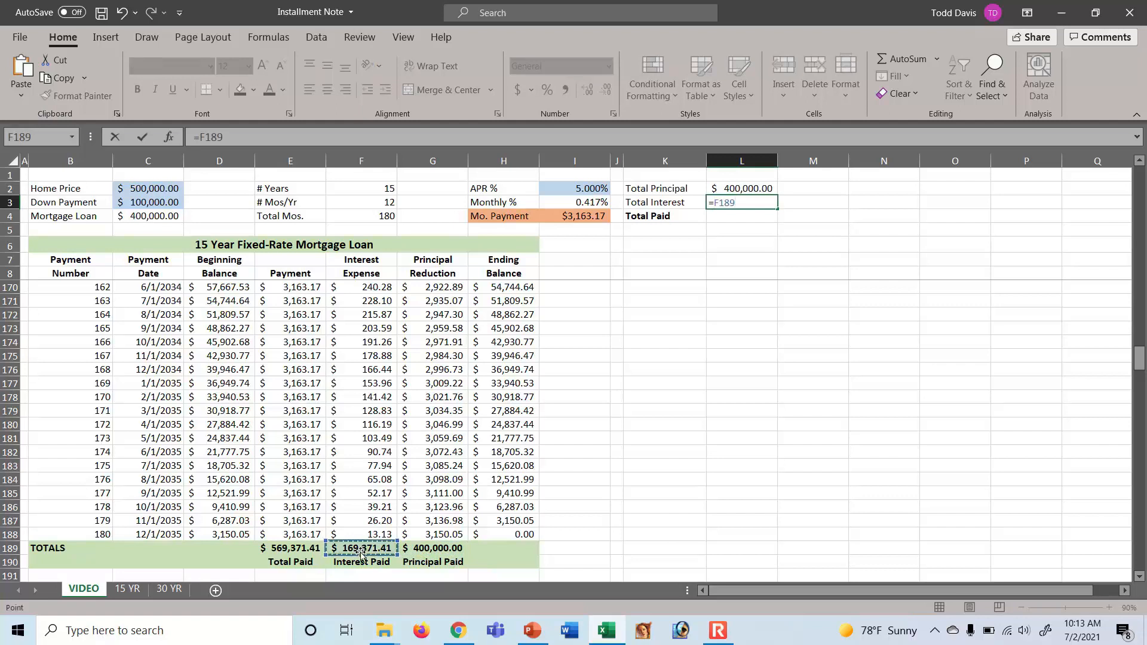
key("Return")
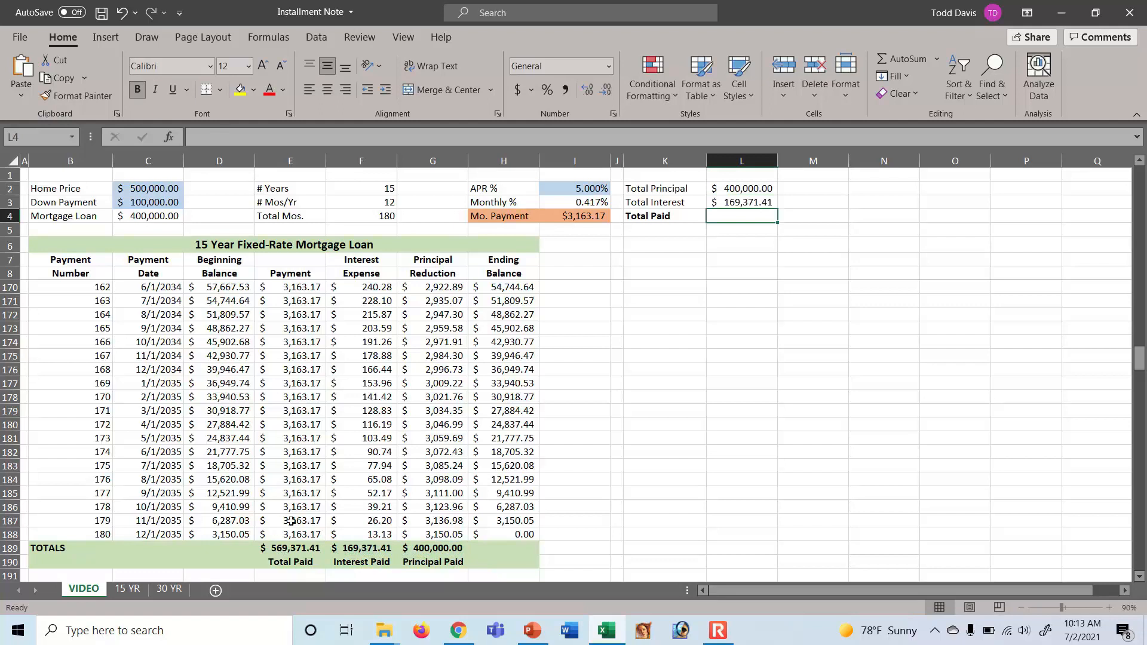
type("=")
left_click(290, 547)
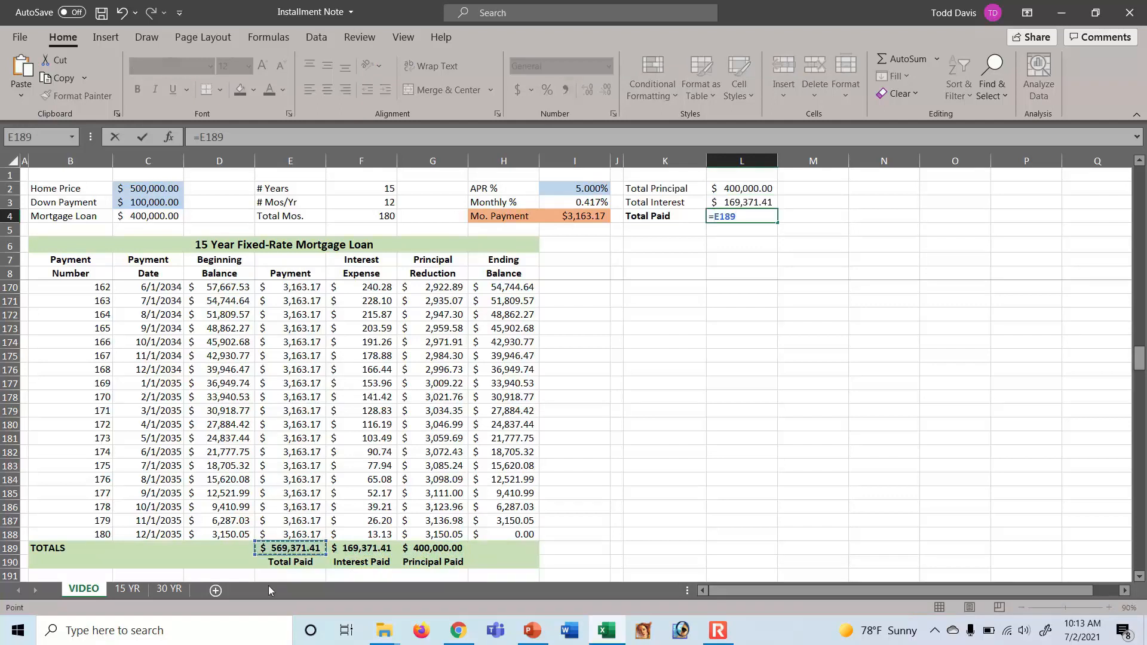
key("Return")
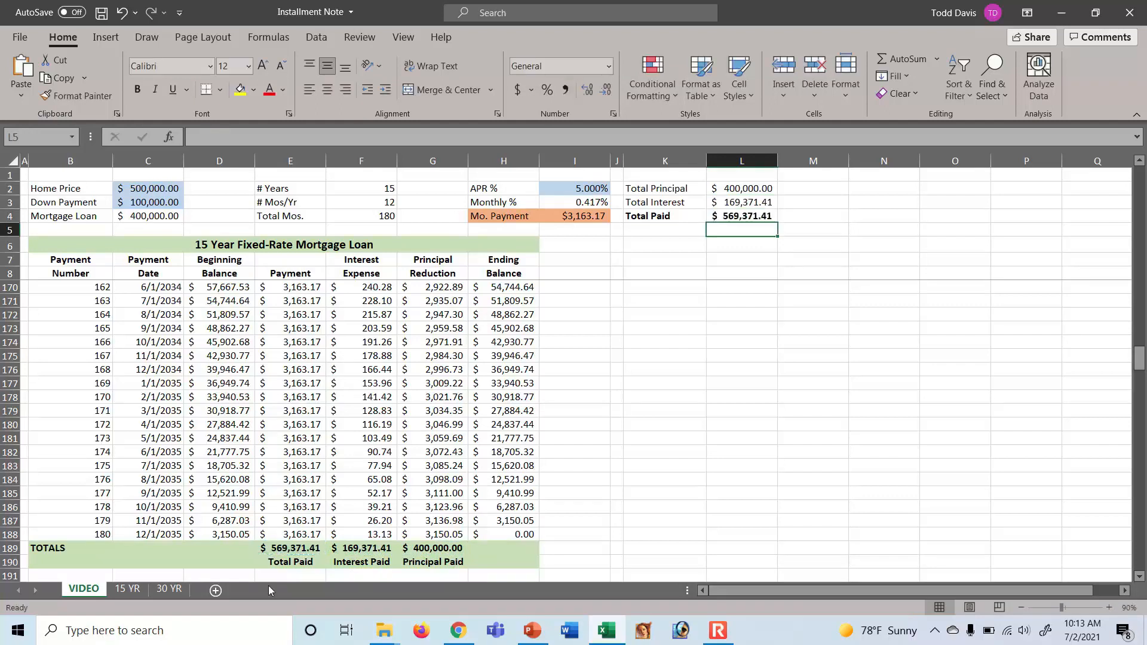